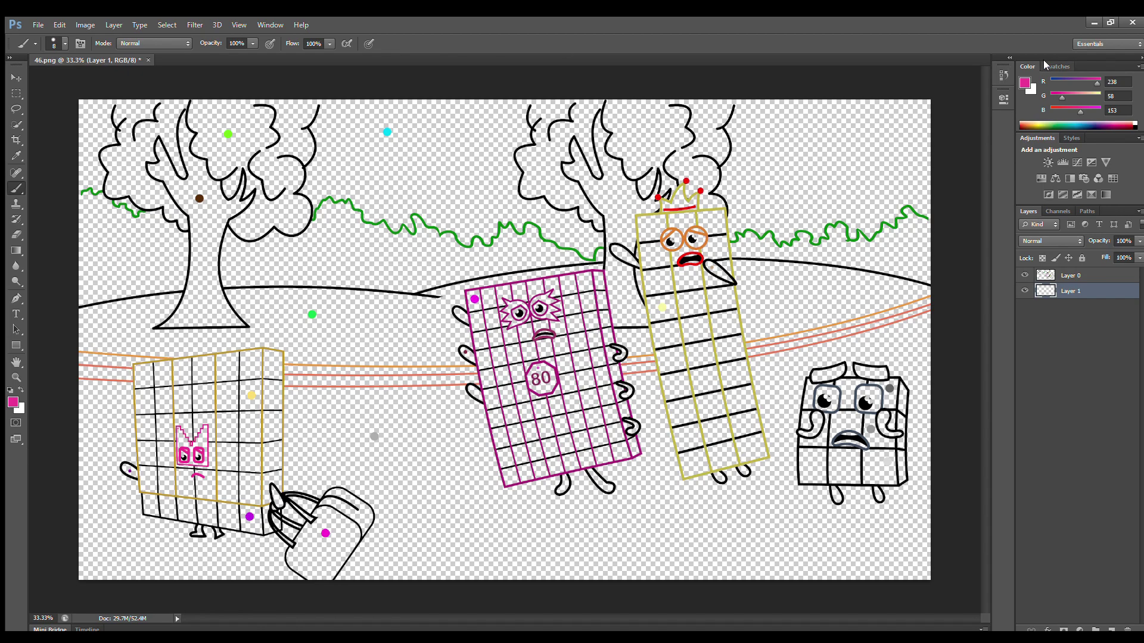
- Add a new layer below Layer 1 and start filling the gold-outlined block's pixelated eye mask with pink
scroll(95, 528, "up", 9)
scroll(257, 364, "down", 1)
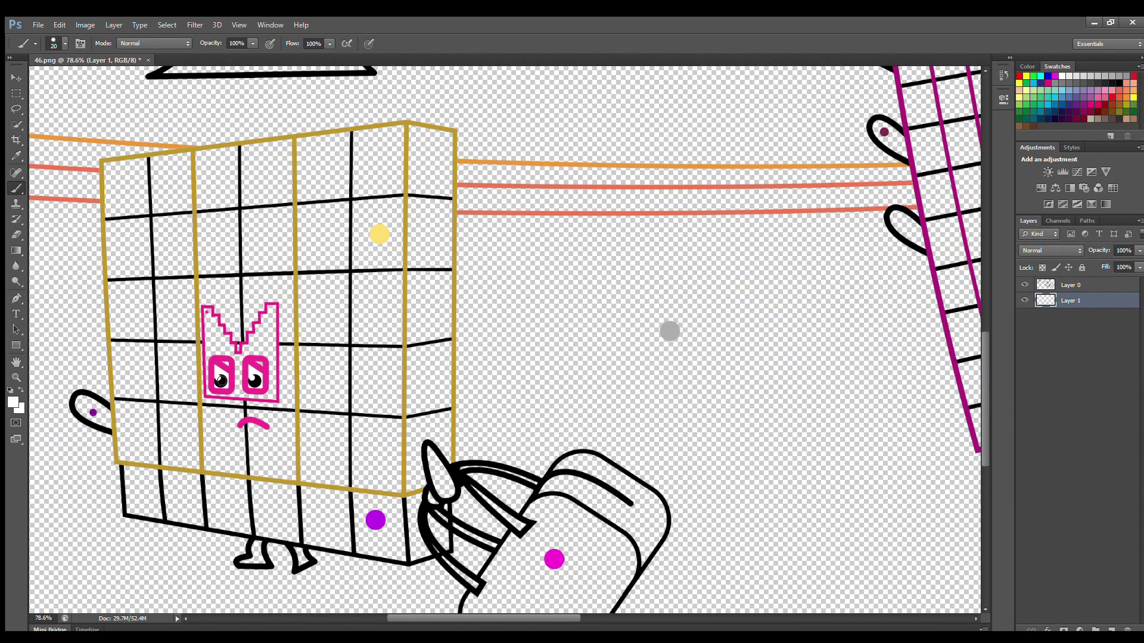
left_click(1111, 629)
key("i")
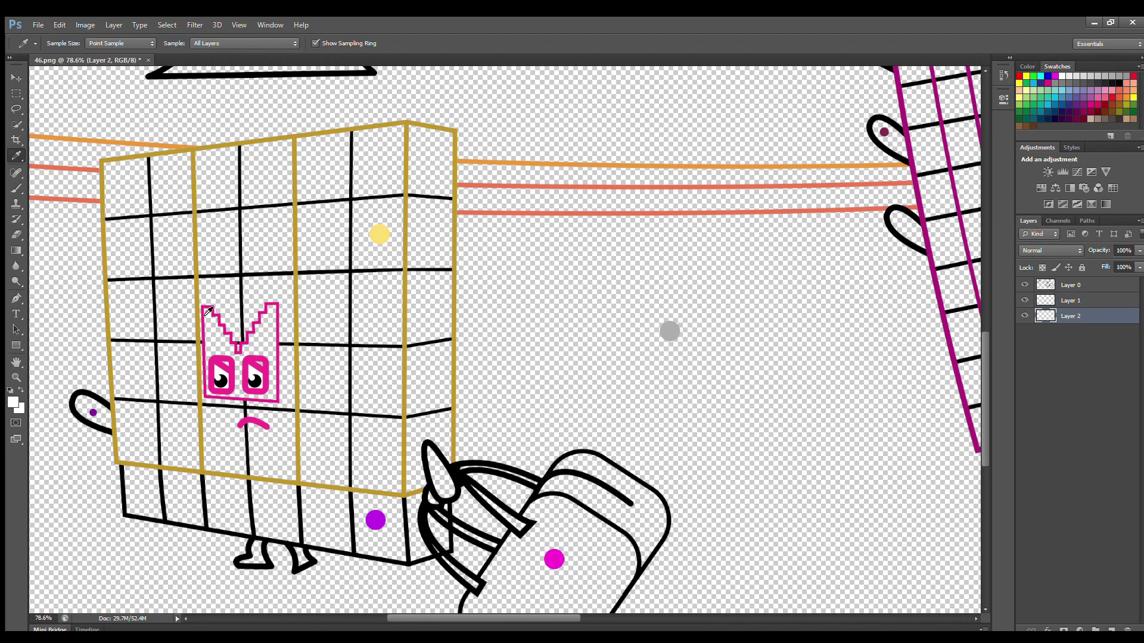
left_click(15, 189)
scroll(191, 351, "up", 1)
left_click_drag(983, 365, 983, 369)
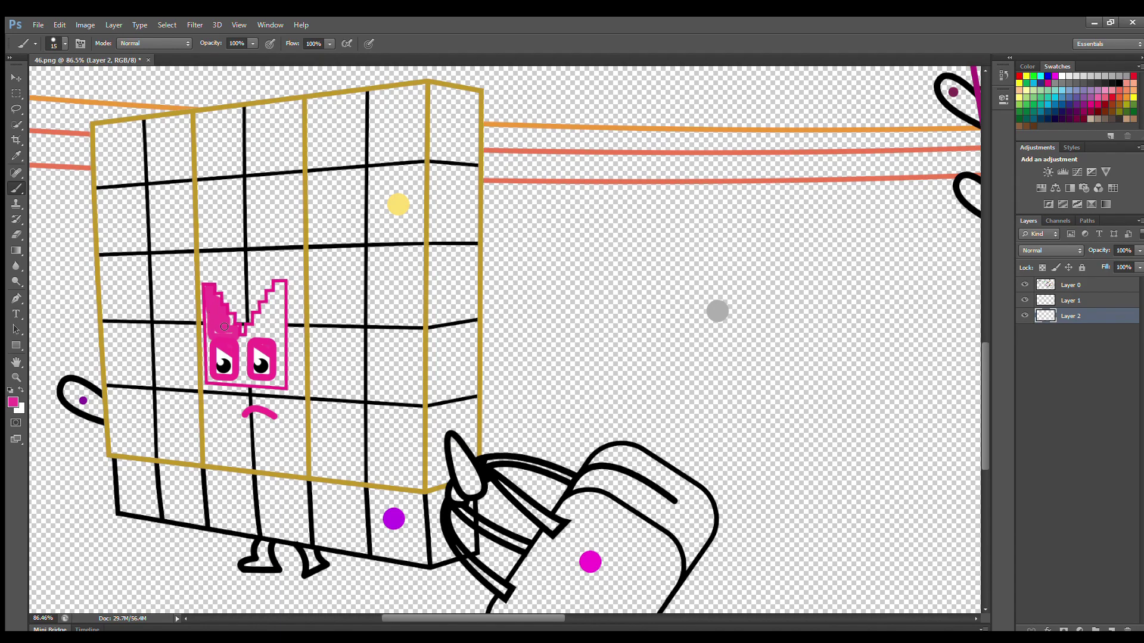
- Sample the darker pink from the mask's outline and fill the gold-outlined block's whole eye mask with it
scroll(224, 327, "up", 2)
key("i")
left_click(214, 288, "alt")
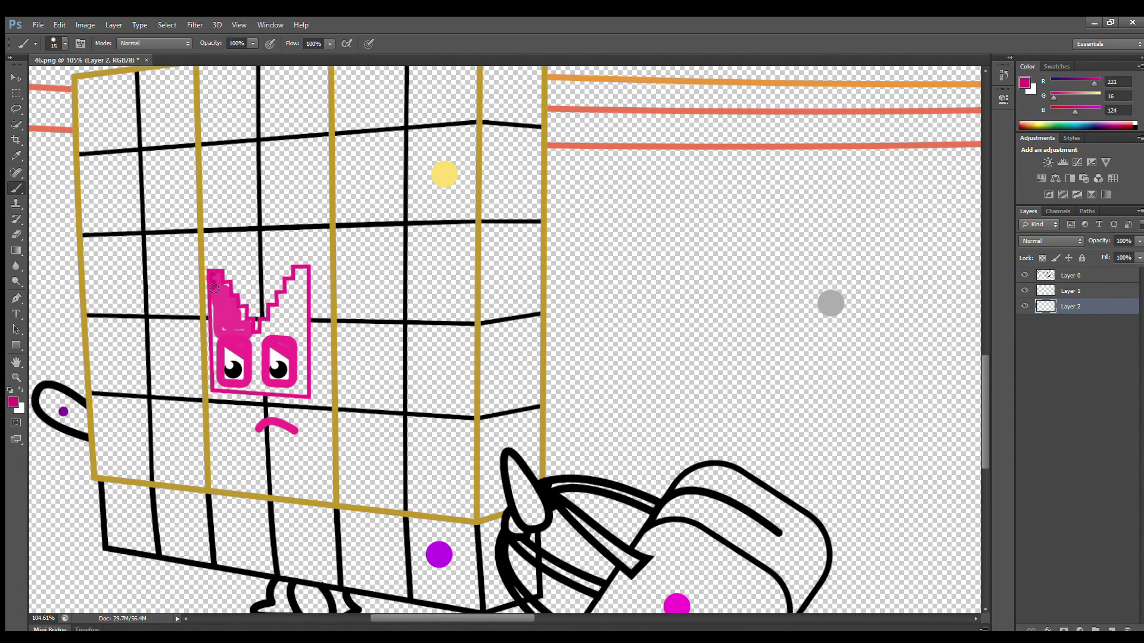
left_click_drag(219, 382, 302, 394)
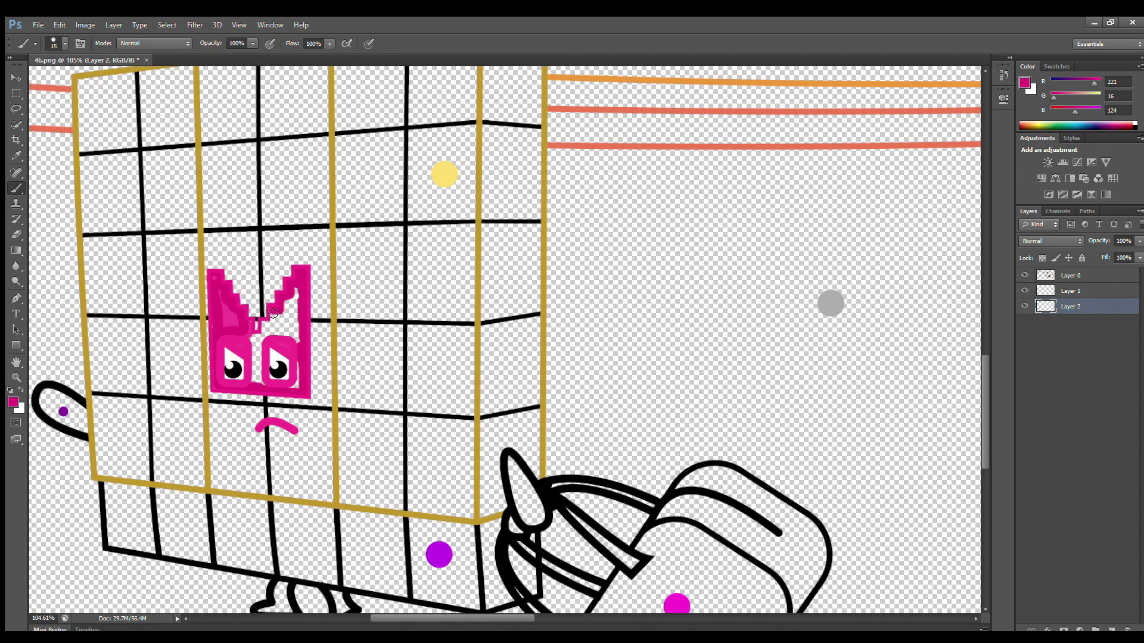
left_click_drag(253, 382, 295, 331)
key("alt+bracketright")
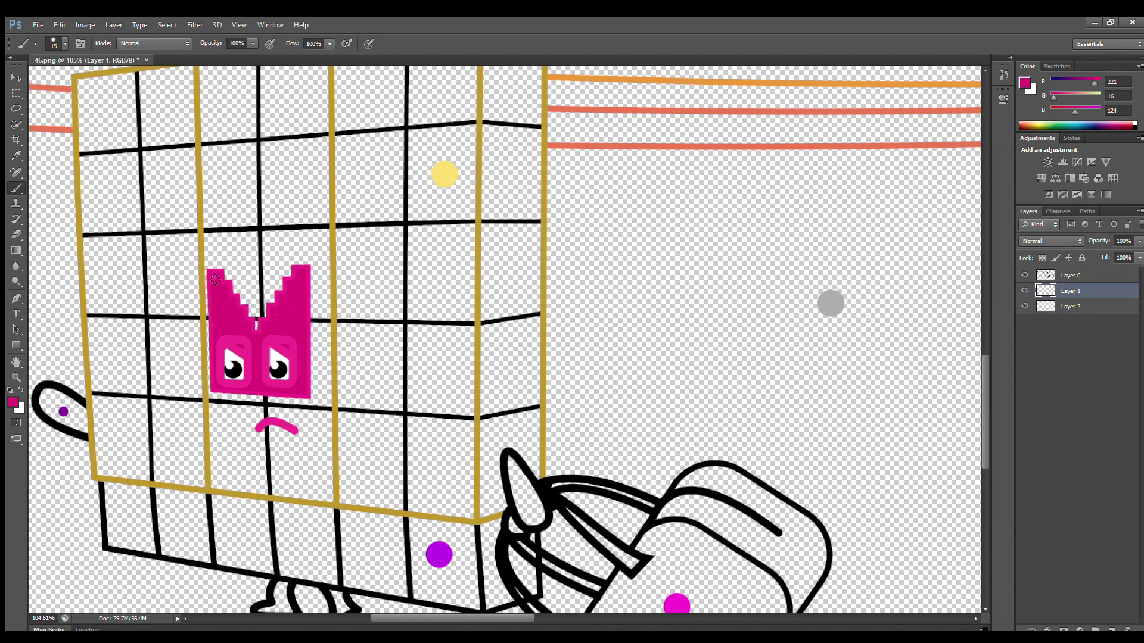
- On Layer 2, sample the purple marker dot and fill the gold-outlined block's hands and feet with purple
left_click(1074, 306)
left_click(63, 411, "alt")
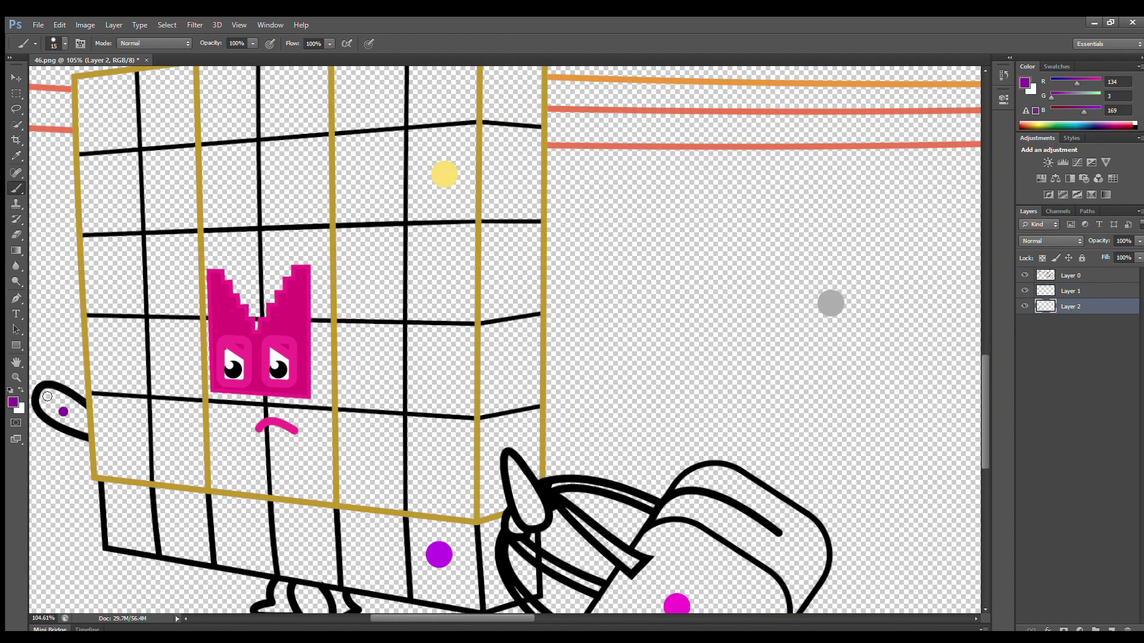
left_click_drag(83, 410, 55, 412)
mouse_move(515, 493)
left_mouse_down()
mouse_move(525, 477)
mouse_move(534, 506)
left_mouse_up()
scroll(274, 566, "down", 1)
left_click_drag(280, 555, 262, 582)
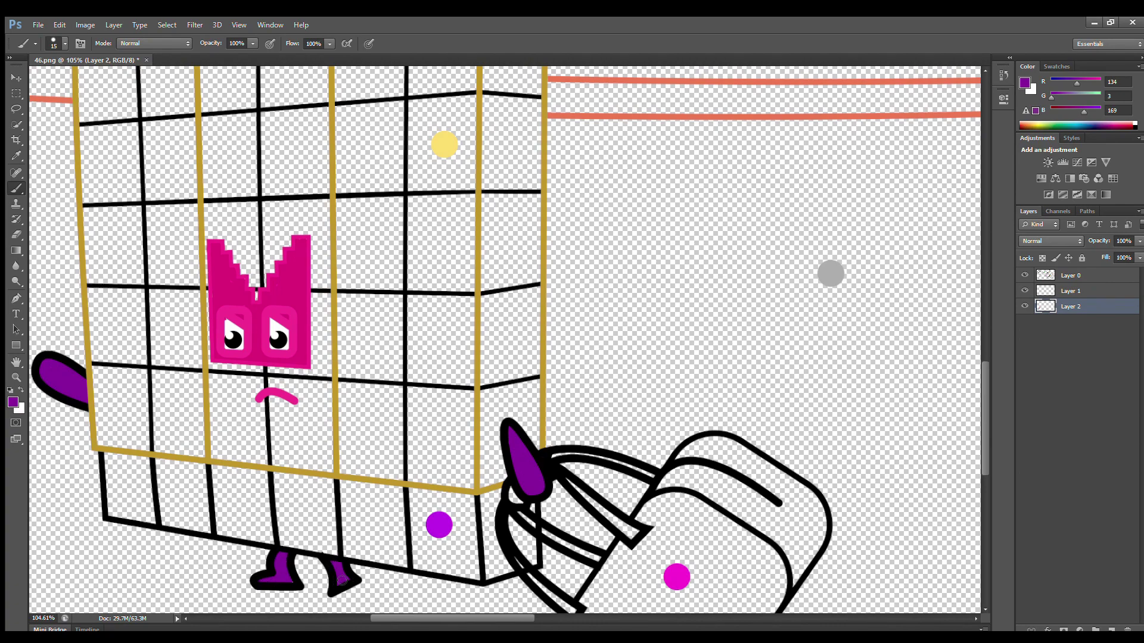
- Add a new layer, then on Layer 1 paint the upper bag straps with the magenta sampled from the bag's marker dot
left_click(1112, 629)
left_click_drag(983, 426, 981, 449)
left_click(1064, 292)
left_click(677, 470, "alt")
left_click_drag(551, 352, 655, 368)
left_click_drag(565, 370, 637, 427)
left_click_drag(522, 409, 597, 452)
- Adjust the brush size and fill the remaining narrow parts of the bag straps with magenta on Layer 1
left_click(1071, 275)
key("bracketleft")
key("bracketleft")
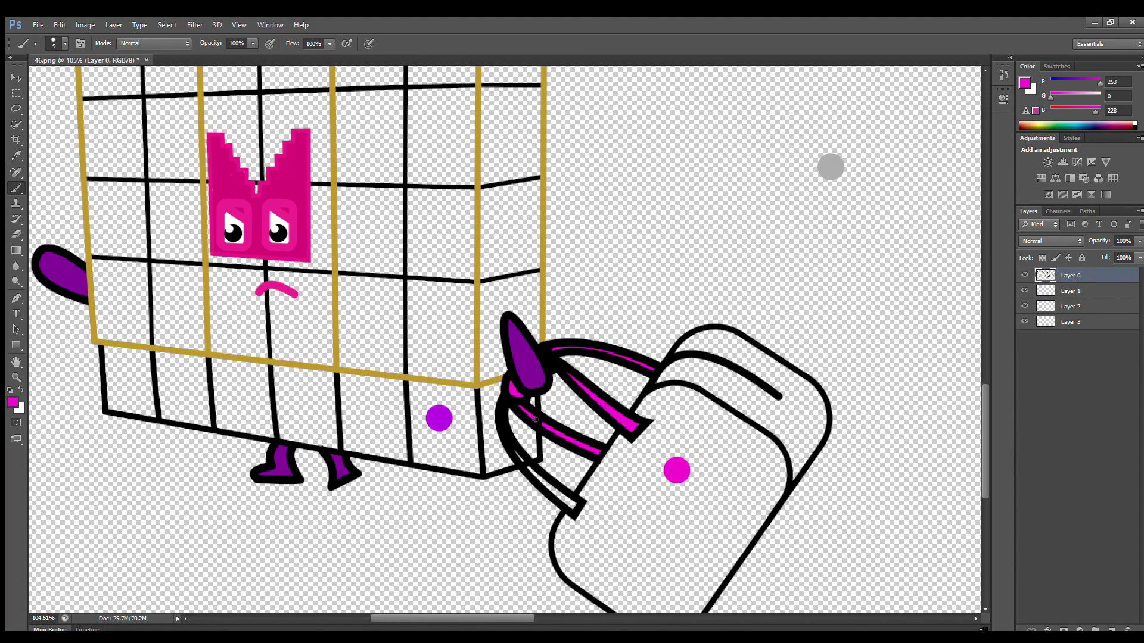
key("alt+bracketleft")
key("bracketright")
key("alt+bracketright")
key("bracketleft")
key("bracketleft")
key("alt+bracketleft")
key("bracketright")
key("bracketright")
key("bracketright")
scroll(596, 417, "down", 1)
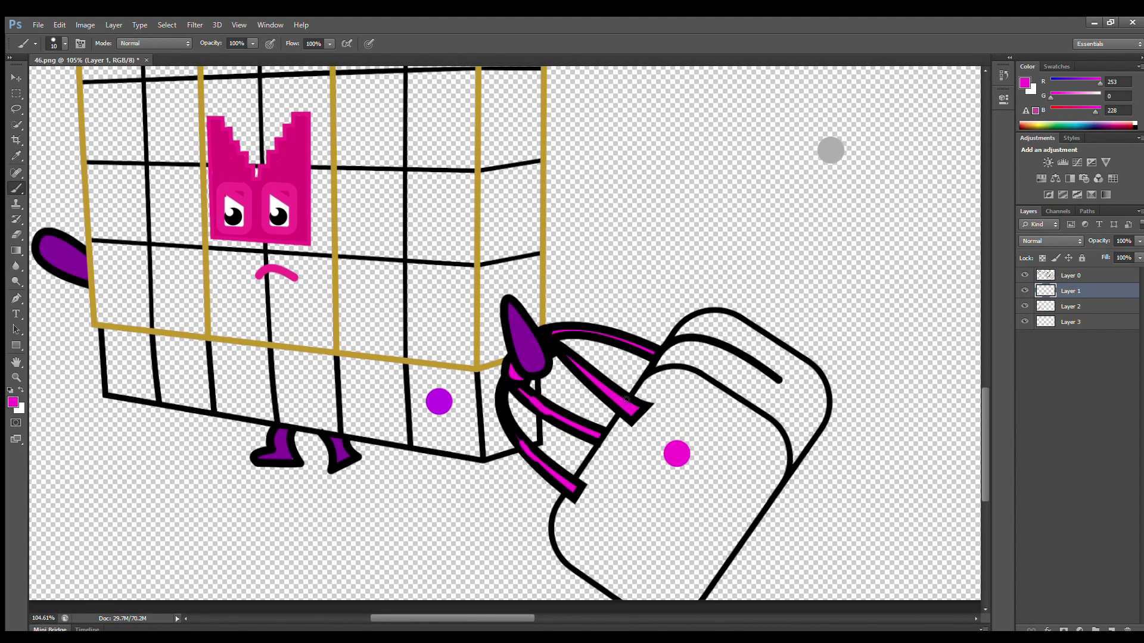
- Fill the front of the bag with the same bright magenta, using a larger brush for the interior
mouse_move(667, 365)
left_mouse_down()
mouse_move(565, 538)
mouse_move(588, 573)
mouse_move(691, 605)
mouse_move(773, 492)
mouse_move(772, 433)
mouse_move(699, 383)
mouse_move(669, 403)
mouse_move(604, 497)
mouse_move(658, 599)
mouse_move(768, 477)
mouse_move(671, 419)
mouse_move(652, 584)
mouse_move(748, 457)
mouse_move(698, 420)
mouse_move(666, 572)
mouse_move(686, 439)
mouse_move(691, 527)
mouse_move(673, 489)
left_mouse_up()
key("bracketright")
key("bracketright")
- Choose a darker magenta (RGB 214, 10, 194) and fill the back section of the bag with it
left_click(1022, 80)
left_click(562, 209)
key("Return")
key("bracketleft")
key("bracketleft")
mouse_move(658, 363)
left_mouse_down()
mouse_move(719, 319)
mouse_move(813, 378)
mouse_move(796, 454)
mouse_move(679, 352)
mouse_move(804, 430)
mouse_move(765, 399)
left_mouse_up()
key("bracketright")
key("bracketright")
- On Layer 3, fill the front of the gold-outlined block's bottom row with the purple sampled from its marker dot
scroll(745, 455, "down", 1)
scroll(707, 461, "up", 3)
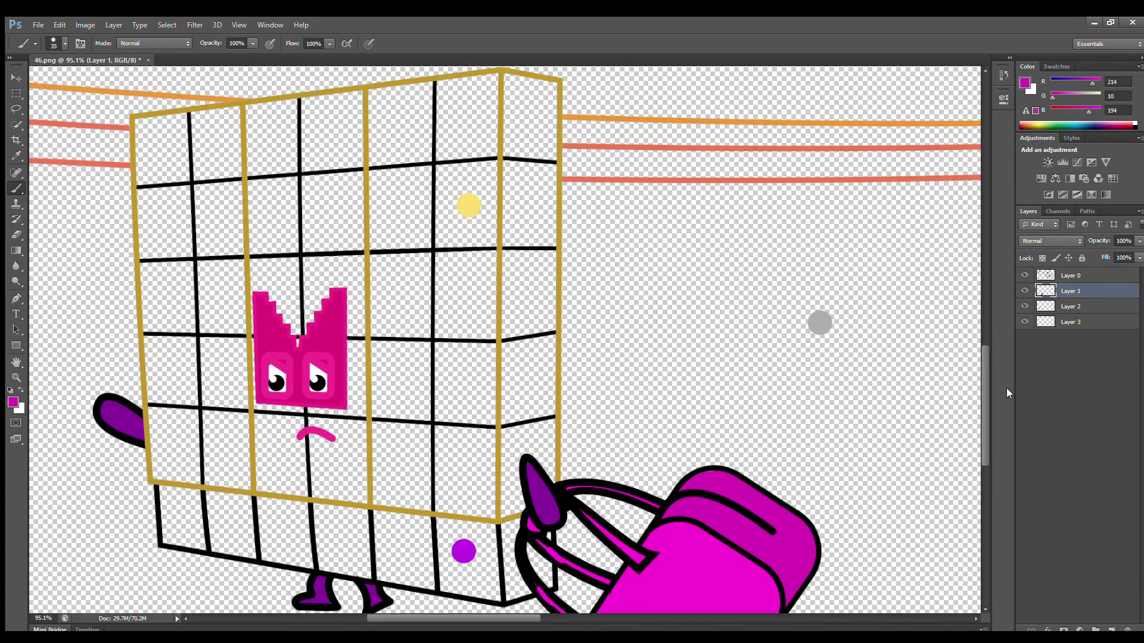
left_click(1071, 321)
left_click(464, 550, "alt")
mouse_move(165, 487)
left_mouse_down()
mouse_move(232, 551)
mouse_move(361, 573)
mouse_move(495, 572)
mouse_move(420, 527)
mouse_move(238, 506)
mouse_move(482, 550)
mouse_move(185, 524)
mouse_move(477, 573)
left_mouse_up()
- Add a new layer, move it lower in the layer stack, and paint the side of the block's bottom row purple
left_click(1111, 629)
left_click_drag(1078, 321, 1077, 356)
left_click(498, 549, "alt")
mouse_move(512, 527)
left_mouse_down()
mouse_move(545, 545)
mouse_move(510, 549)
left_mouse_up()
- Sample the yellow marker dot and fill the front face of the gold-outlined block with yellow
left_click(15, 154)
left_click(468, 205)
left_click(16, 188)
mouse_move(147, 130)
left_mouse_down()
mouse_move(166, 478)
mouse_move(495, 516)
mouse_move(493, 295)
mouse_move(481, 260)
mouse_move(497, 215)
mouse_move(496, 107)
mouse_move(434, 94)
mouse_move(146, 128)
left_mouse_up()
key("bracketright")
key("bracketright")
key("bracketright")
mouse_move(477, 105)
left_mouse_down()
mouse_move(226, 148)
mouse_move(481, 139)
mouse_move(362, 200)
mouse_move(190, 219)
mouse_move(483, 249)
mouse_move(412, 281)
mouse_move(182, 294)
mouse_move(335, 336)
mouse_move(476, 355)
mouse_move(183, 377)
mouse_move(436, 419)
mouse_move(406, 435)
mouse_move(189, 451)
mouse_move(442, 475)
left_mouse_up()
- Add another layer and paint the side face of the yellow block a slightly darker yellow
key("i")
key("b")
key("ctrl+shift+alt+n")
mouse_move(519, 89)
left_mouse_down()
mouse_move(552, 215)
mouse_move(543, 488)
mouse_move(520, 110)
left_mouse_up()
- On Layer 1, choose white for the 80 block's eyes, then fill its octagonal badge with the pink sampled from the badge's dot
scroll(421, 391, "down", 5)
scroll(462, 618, "up", 1)
left_click_drag(414, 617, 492, 617)
scroll(843, 332, "up", 2)
left_click_drag(589, 618, 632, 606)
left_click(1072, 291)
left_click(1058, 66)
left_click(1061, 76)
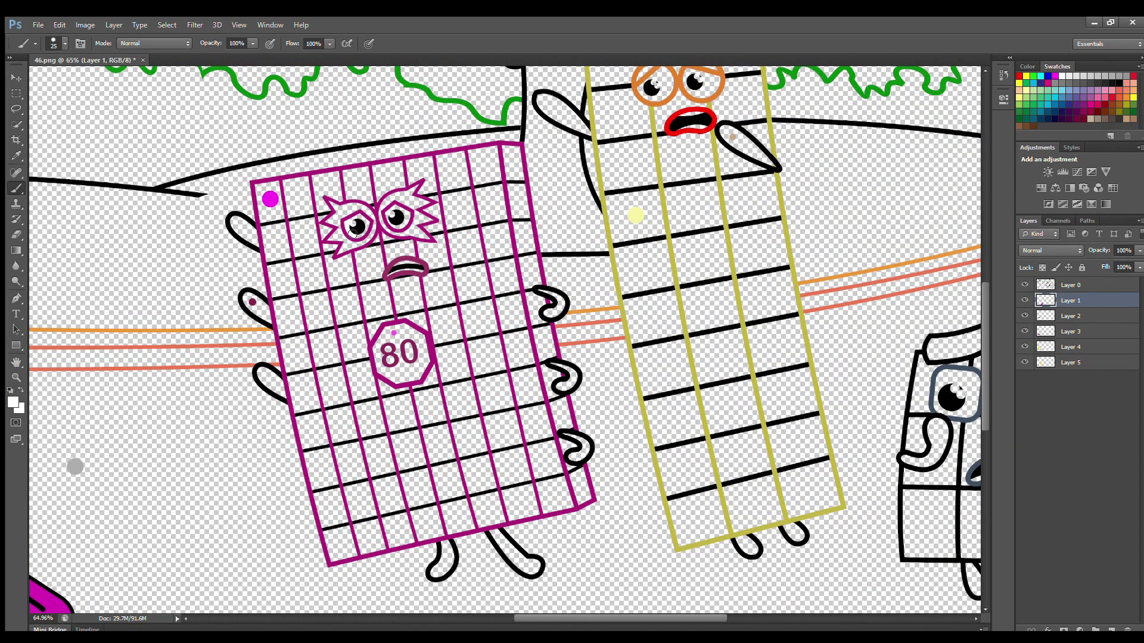
left_click(393, 333, "alt")
mouse_move(378, 370)
left_mouse_down()
mouse_move(417, 376)
mouse_move(421, 337)
mouse_move(391, 331)
mouse_move(410, 338)
mouse_move(399, 367)
left_mouse_up()
- Sample the maroon dot in the hand and fill the 80 block's hands and feet with maroon
left_click(253, 302, "alt")
left_click_drag(266, 308, 251, 296)
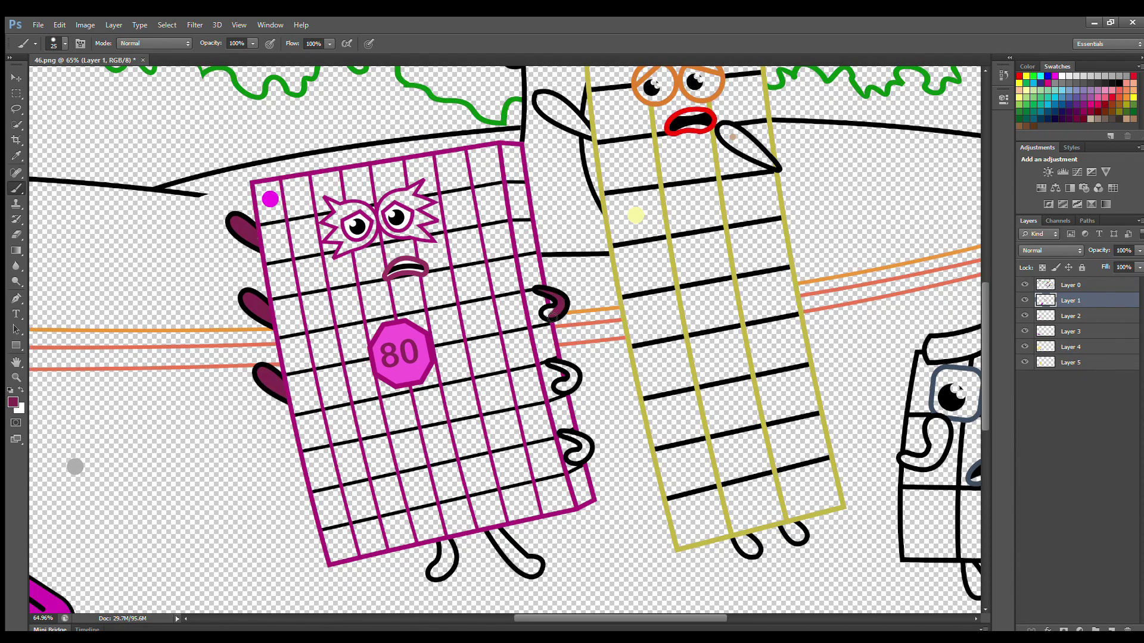
left_click_drag(493, 532, 534, 570)
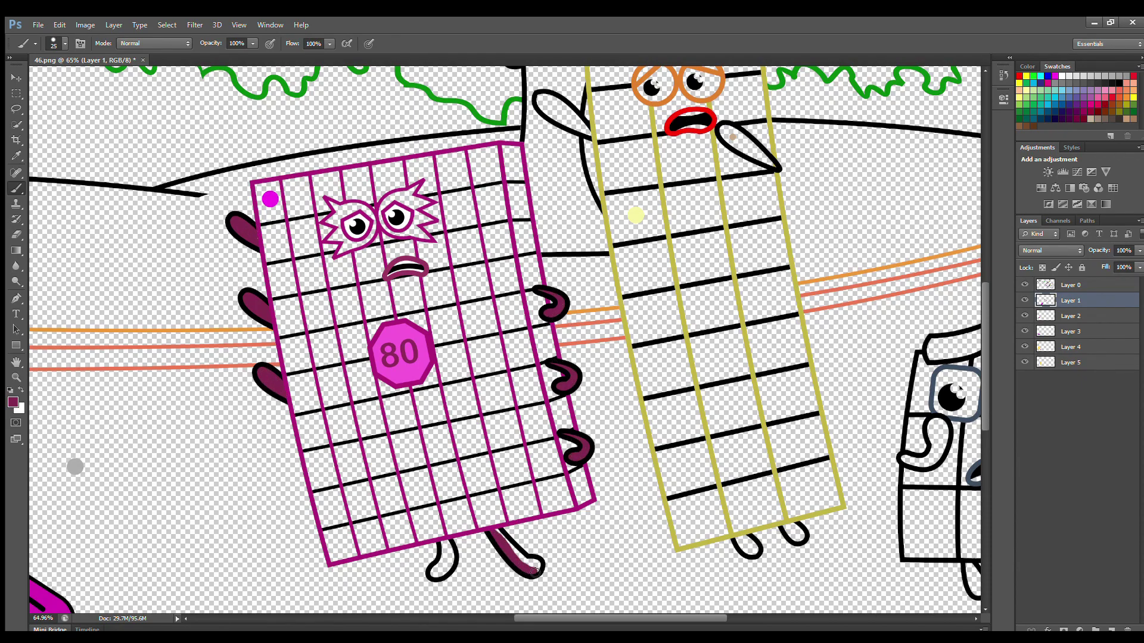
- On Layer 2, sample the outline colour and fill the 80 block's spiky eye mask with dark magenta
left_click(1081, 316)
left_click(339, 208, "alt")
left_click(1027, 66)
left_click(1024, 82)
key("b")
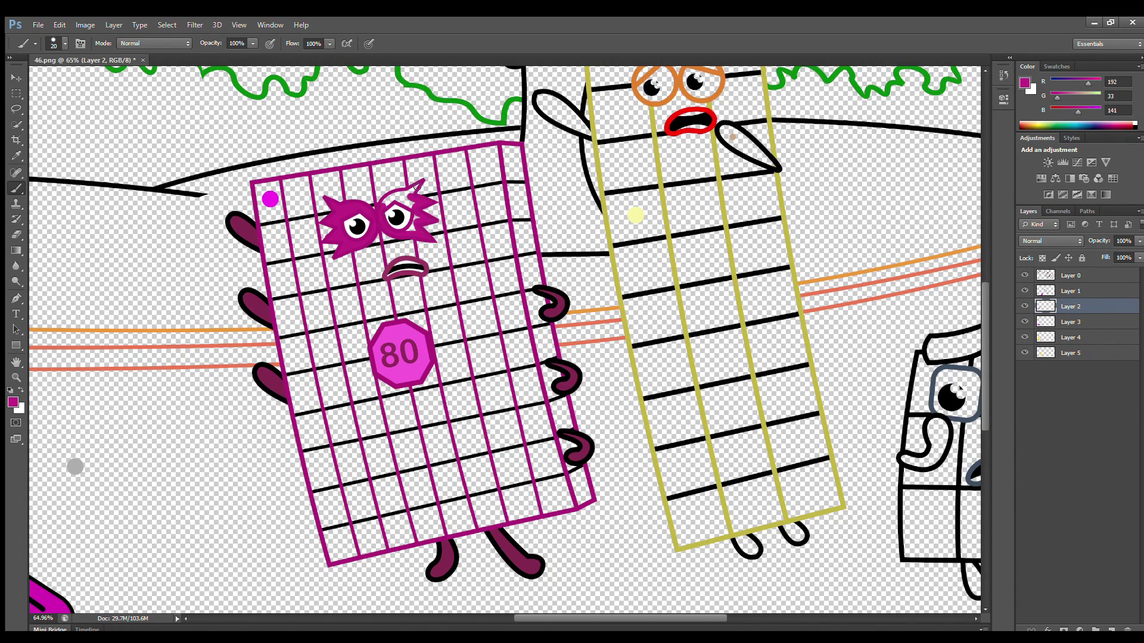
- Sample the magenta marker dot and paint the 80 block's narrow side face in a darker magenta
left_click(270, 199, "alt")
mouse_move(506, 149)
left_mouse_down()
mouse_move(546, 390)
mouse_move(577, 495)
left_mouse_up()
left_click_drag(566, 415, 516, 149)
key("e")
- On Layer 3, fill the 80 block's front face with bright magenta from its marker dot, enlarging the brush for the interior
left_click(1077, 322)
left_click(16, 156)
left_click(270, 199)
key("b")
mouse_move(260, 189)
left_mouse_down()
mouse_move(476, 159)
mouse_move(265, 192)
mouse_move(338, 559)
mouse_move(572, 503)
mouse_move(312, 205)
mouse_move(493, 183)
mouse_move(294, 228)
mouse_move(490, 224)
mouse_move(346, 289)
mouse_move(516, 276)
mouse_move(311, 333)
mouse_move(513, 349)
mouse_move(363, 393)
mouse_move(372, 410)
mouse_move(533, 403)
mouse_move(336, 457)
mouse_move(550, 434)
mouse_move(342, 490)
mouse_move(566, 489)
mouse_move(355, 542)
mouse_move(567, 483)
left_mouse_up()
key("bracketright")
key("bracketright")
key("bracketright")
key("bracketright")
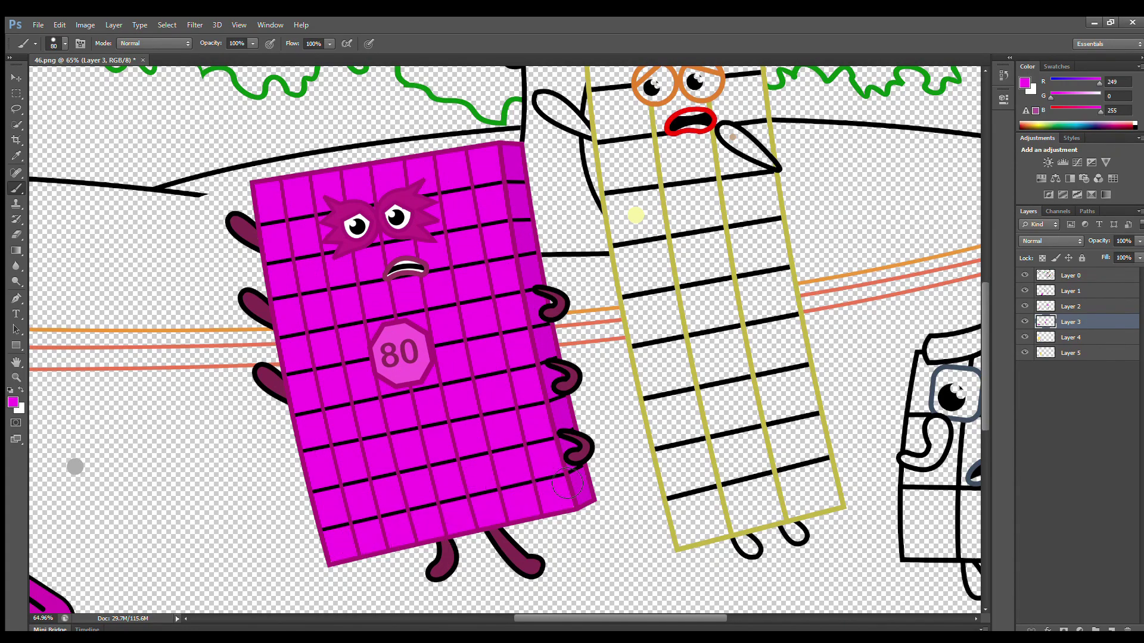
- Select Layer 1 and choose white as the paint colour for the crowned block's eyes
left_click_drag(985, 409, 984, 397)
left_click_drag(656, 618, 694, 618)
scroll(568, 492, "down", 2)
left_click_drag(570, 618, 555, 610)
left_click(1070, 291)
left_click(1055, 66)
left_click(1062, 76)
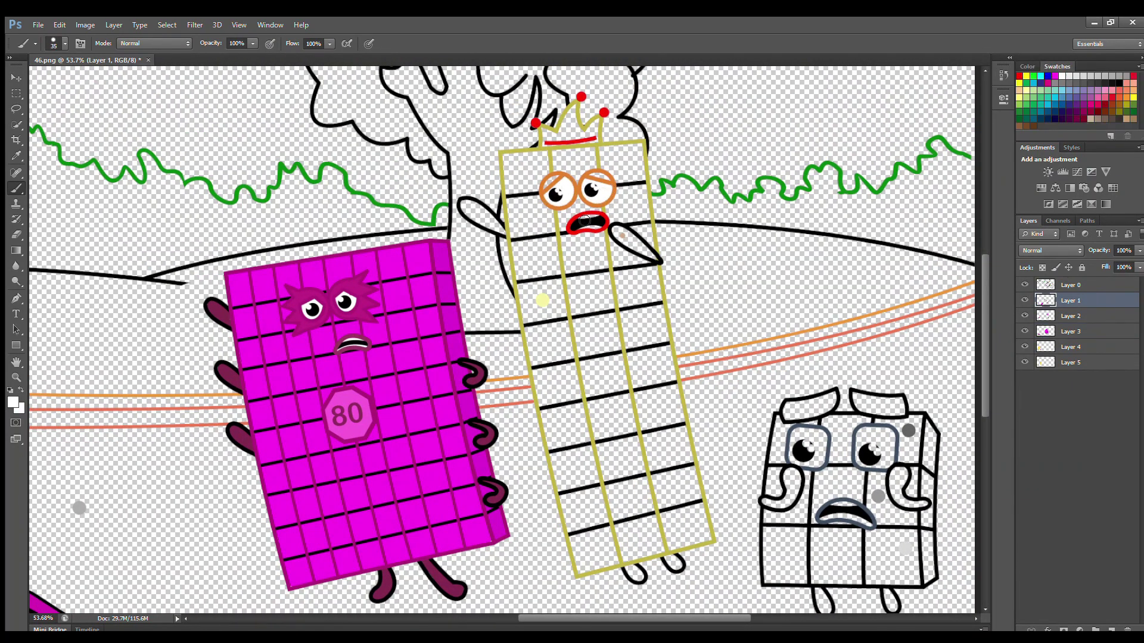
- On Layer 2, fill the crowned block's round glasses with orange and its arms and feet with tan
key("alt+bracketleft")
left_click(559, 179, "alt")
left_click(622, 235, "alt")
left_click_drag(616, 231, 647, 250)
left_click_drag(503, 234, 483, 222)
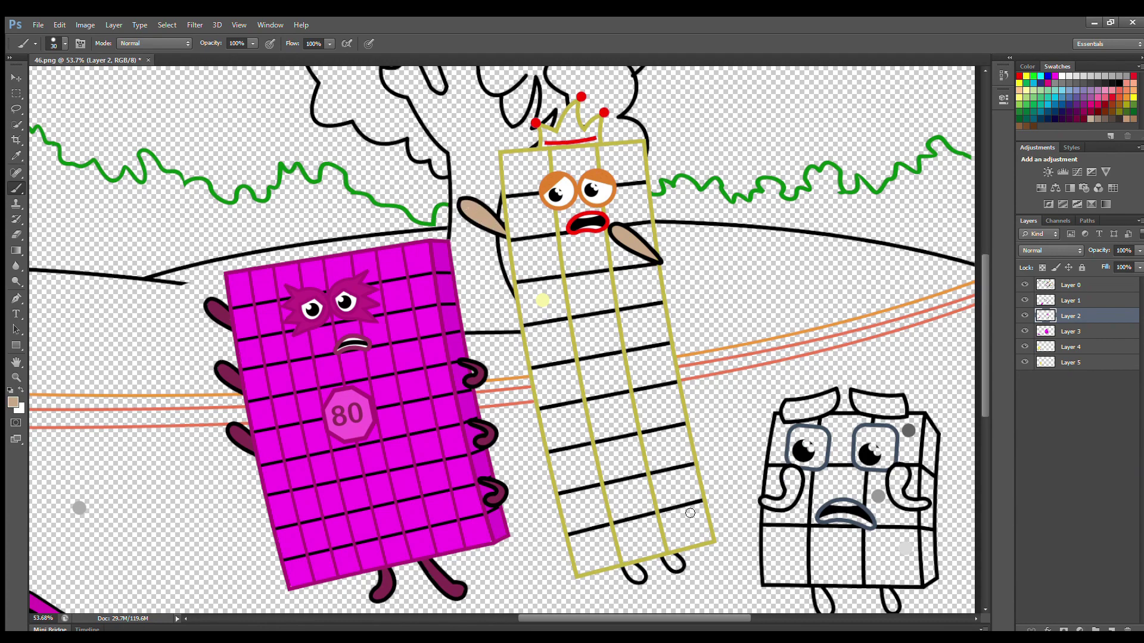
- On Layer 3, sample the pale yellow dot and fill the crown and the crowned block's whole body with it
key("alt+bracketleft")
left_click(542, 300, "alt")
key("bracketright")
left_click_drag(504, 168, 565, 524)
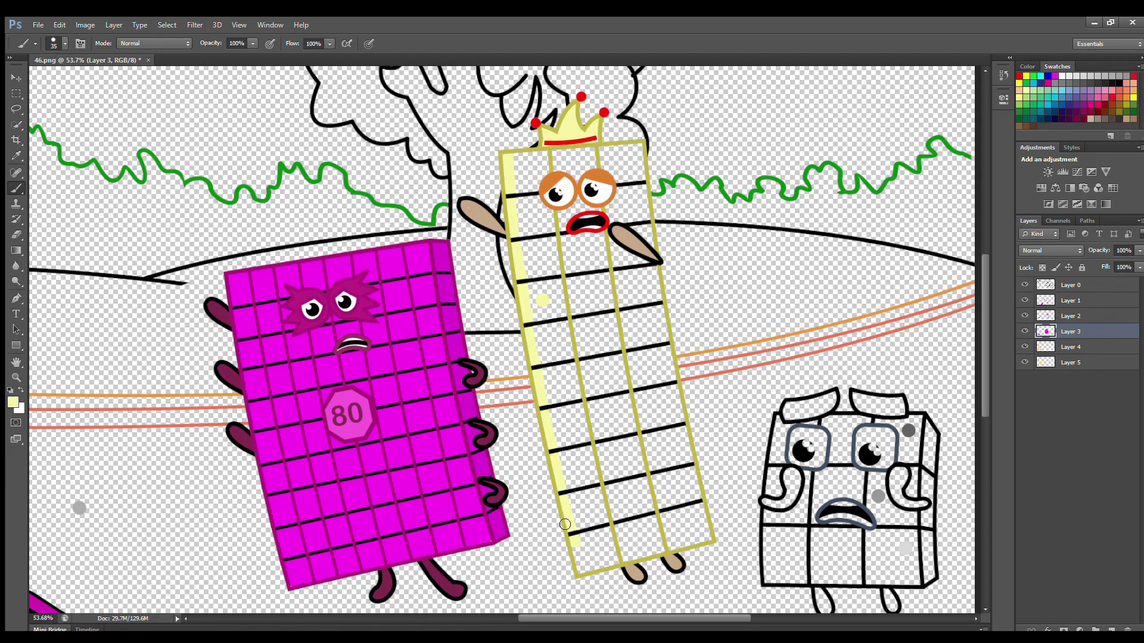
mouse_move(618, 562)
left_mouse_down()
mouse_move(704, 527)
mouse_move(644, 213)
left_mouse_up()
key("bracketright")
key("bracketright")
key("bracketright")
key("bracketright")
key("bracketright")
mouse_move(639, 148)
left_mouse_down()
mouse_move(559, 155)
mouse_move(524, 172)
mouse_move(552, 320)
mouse_move(656, 325)
mouse_move(657, 399)
mouse_move(633, 430)
mouse_move(566, 446)
mouse_move(653, 444)
mouse_move(573, 473)
mouse_move(591, 498)
mouse_move(655, 535)
mouse_move(699, 529)
mouse_move(595, 553)
left_mouse_up()
- On Layer 1, sample the slate blue of the small block's face outline and fill its eyebrows, arms and feet
scroll(978, 399, "down", 1)
left_click(1070, 301)
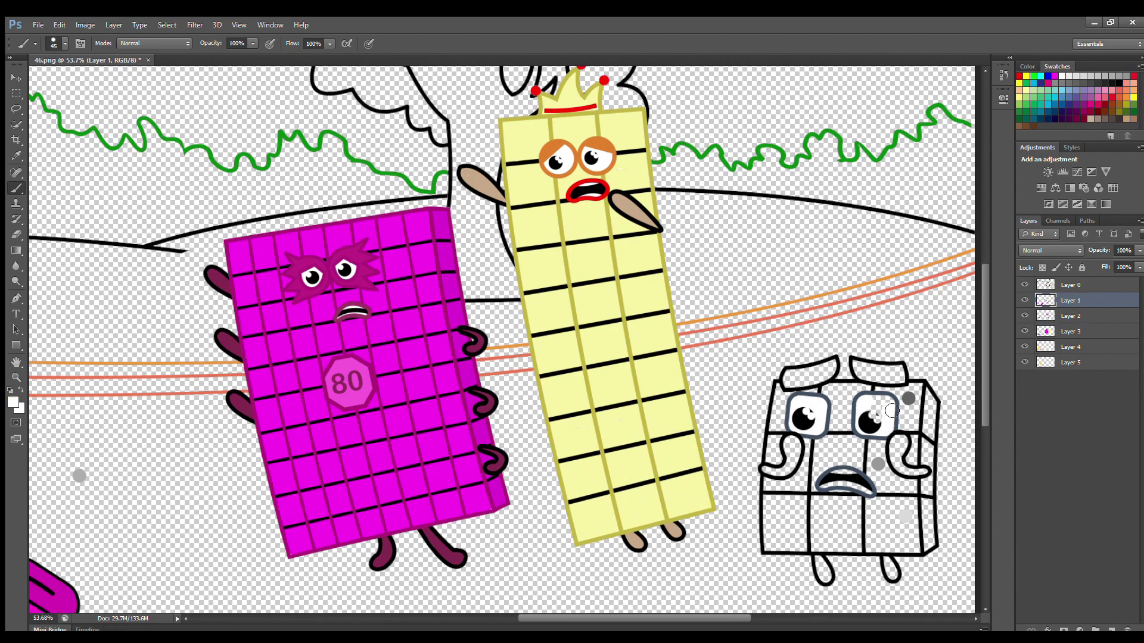
left_click(817, 439, "alt")
mouse_move(800, 380)
left_mouse_down()
mouse_move(832, 366)
mouse_move(796, 377)
mouse_move(903, 376)
left_mouse_up()
left_click_drag(901, 444, 910, 473)
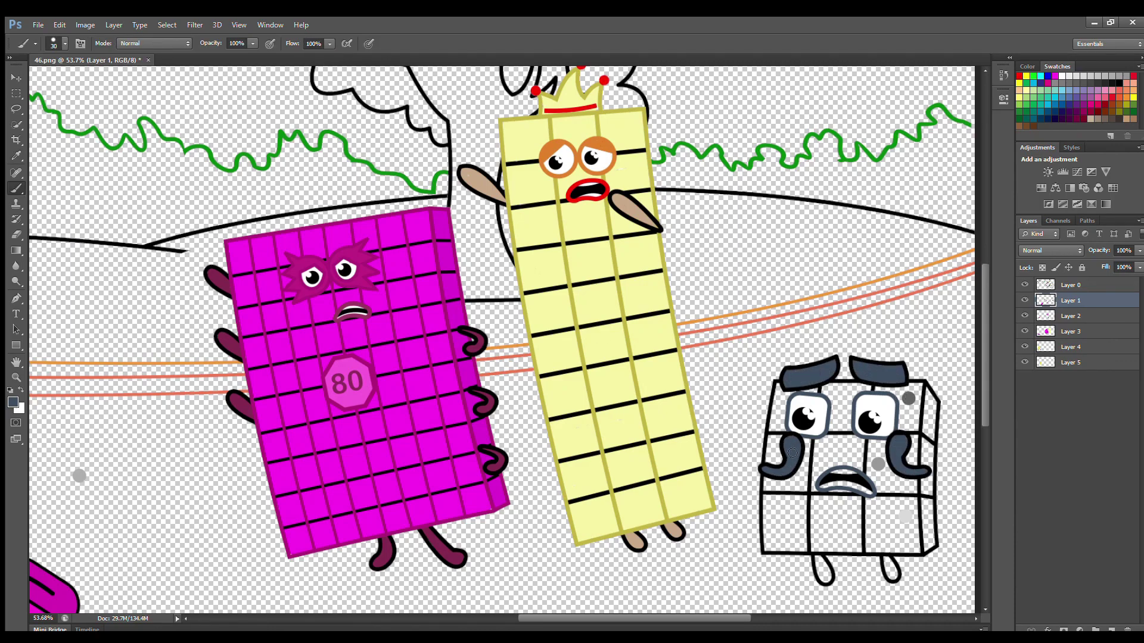
- On Layer 3, sample the dark grey dot and fill the small block's top row with dark grey
left_click(1065, 316)
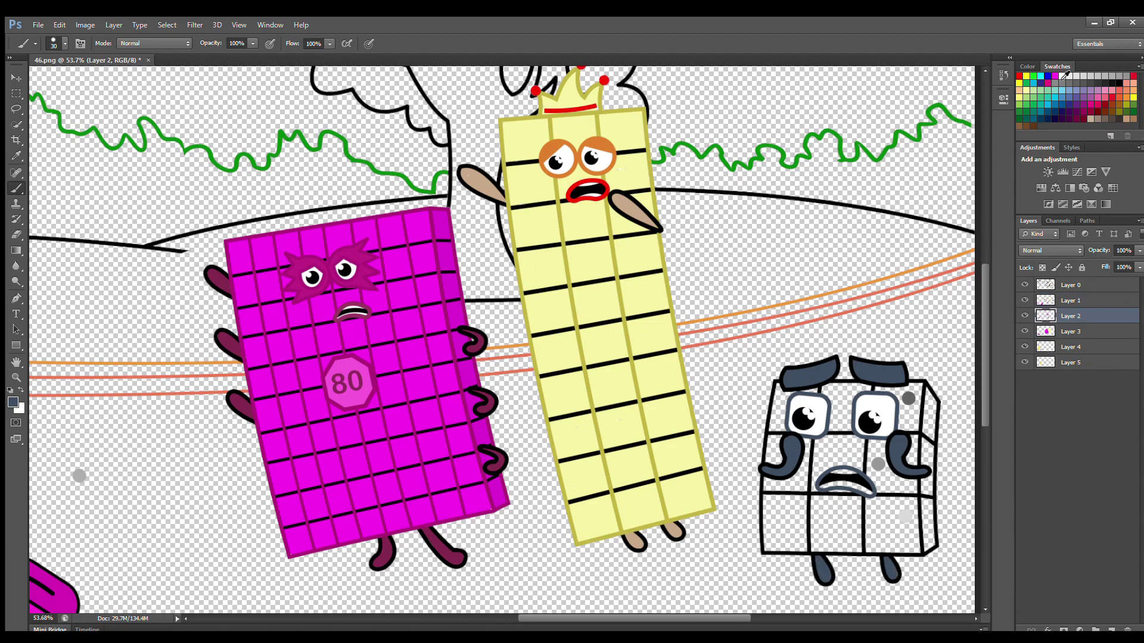
left_click(1070, 331)
left_click(908, 398, "alt")
key("]")
mouse_move(781, 391)
left_mouse_down()
mouse_move(797, 427)
mouse_move(929, 436)
mouse_move(932, 400)
mouse_move(792, 393)
mouse_move(842, 400)
mouse_move(815, 410)
mouse_move(917, 420)
left_mouse_up()
- Fill the small block's bottom row with light grey and its middle row with medium grey
key("i")
key("b")
mouse_move(775, 504)
left_mouse_down()
mouse_move(774, 548)
mouse_move(928, 549)
mouse_move(932, 510)
mouse_move(860, 507)
mouse_move(783, 511)
mouse_move(783, 523)
mouse_move(893, 536)
left_mouse_up()
key("alt+bracketright")
mouse_move(774, 438)
left_mouse_down()
mouse_move(774, 462)
mouse_move(922, 447)
mouse_move(881, 499)
mouse_move(911, 459)
mouse_move(810, 477)
mouse_move(873, 477)
left_mouse_up()
- On Layer 5, sample the brown dot and fill the trunk and branches of the tree above the yellow block
scroll(869, 498, "down", 1)
scroll(869, 497, "down", 3)
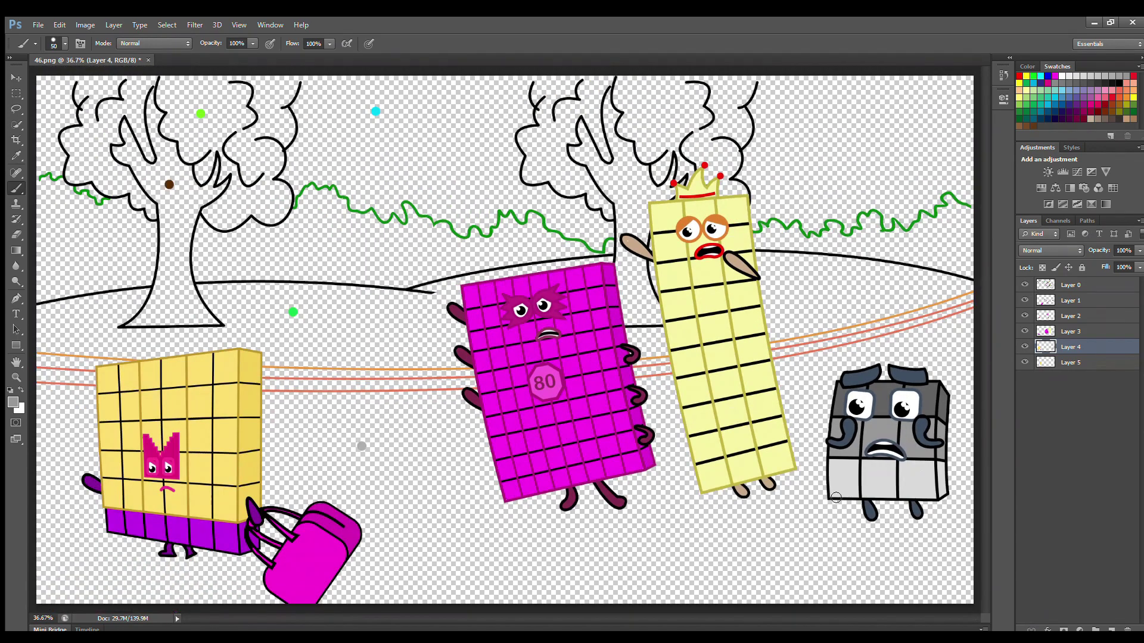
left_click(1070, 362)
left_click(169, 185, "alt")
scroll(66, 86, "up", 2)
mouse_move(185, 95)
left_mouse_down()
mouse_move(185, 169)
mouse_move(147, 141)
mouse_move(196, 245)
mouse_move(194, 312)
mouse_move(171, 392)
mouse_move(265, 402)
mouse_move(234, 276)
left_mouse_up()
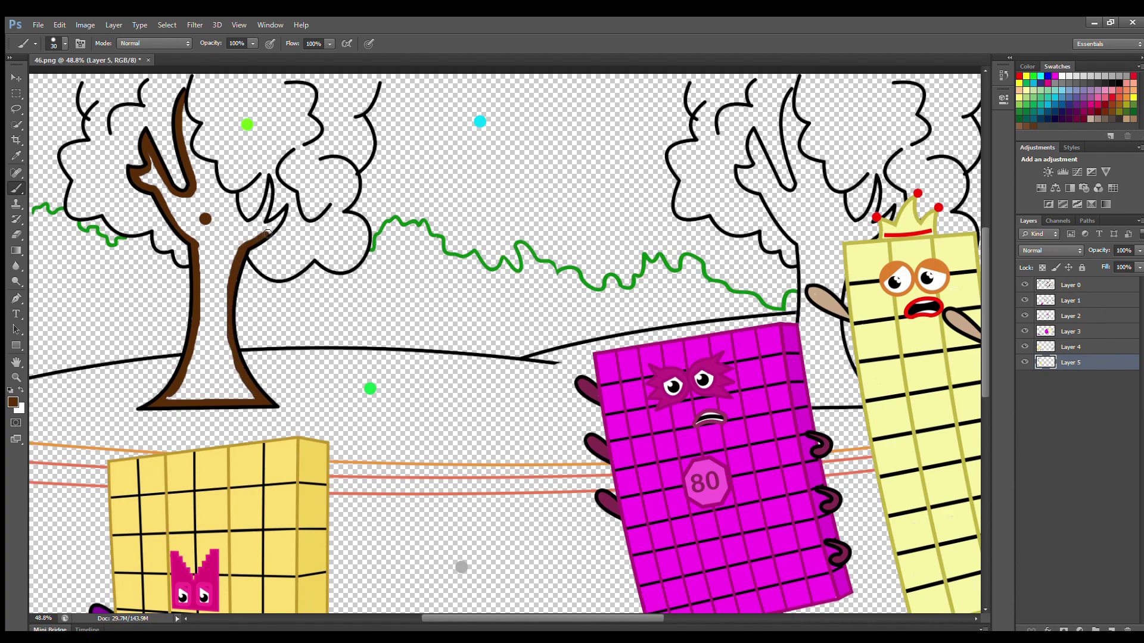
mouse_move(258, 216)
left_mouse_down()
mouse_move(215, 187)
mouse_move(170, 178)
mouse_move(220, 208)
mouse_move(235, 375)
mouse_move(200, 361)
mouse_move(205, 215)
left_mouse_up()
key("]")
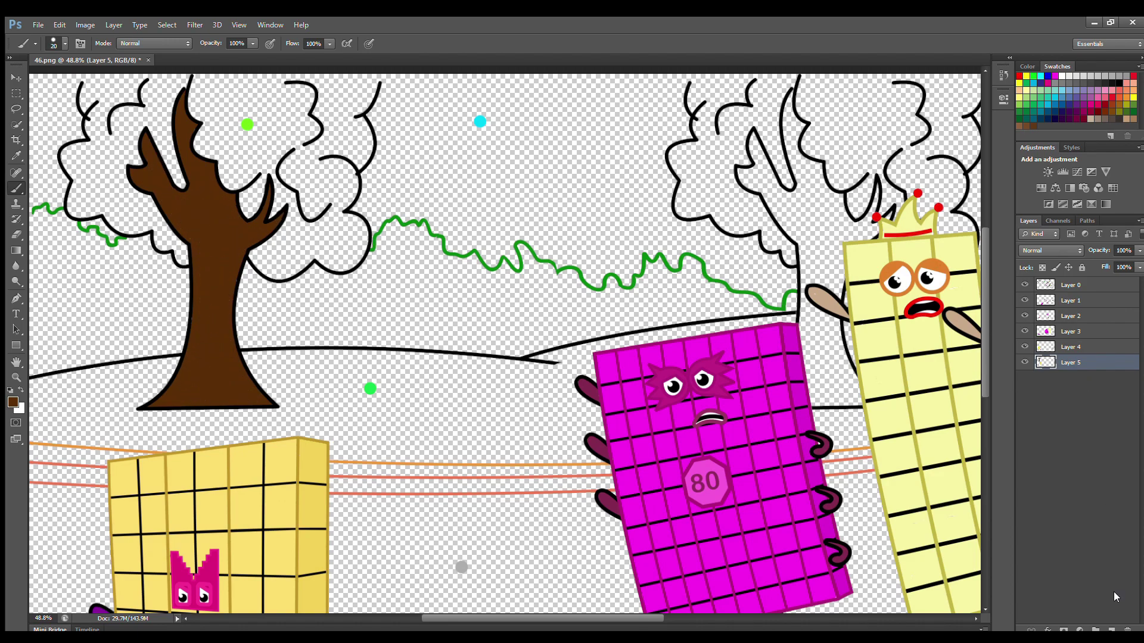
- Add a new layer and fill the same tree's foliage with the bright green sampled from its marker dot
left_click(1110, 629)
left_click(248, 124, "alt")
mouse_move(92, 79)
left_mouse_down()
mouse_move(63, 158)
mouse_move(114, 223)
mouse_move(184, 261)
mouse_move(286, 276)
mouse_move(366, 237)
mouse_move(351, 170)
mouse_move(370, 101)
left_mouse_up()
key("bracketright")
key("bracketright")
key("bracketright")
mouse_move(95, 82)
left_mouse_down()
mouse_move(357, 89)
mouse_move(119, 113)
mouse_move(258, 127)
mouse_move(151, 223)
mouse_move(101, 185)
mouse_move(346, 232)
mouse_move(274, 256)
mouse_move(346, 182)
mouse_move(234, 173)
left_mouse_up()
- On Layer 5, sample the first tree's brown and fill the trunk and branches of the tree behind the tall pale-yellow block
left_click_drag(478, 620, 528, 620)
left_click(1070, 362)
left_click(57, 232, "alt")
mouse_move(593, 93)
left_mouse_down()
mouse_move(598, 192)
mouse_move(554, 139)
mouse_move(589, 232)
left_mouse_up()
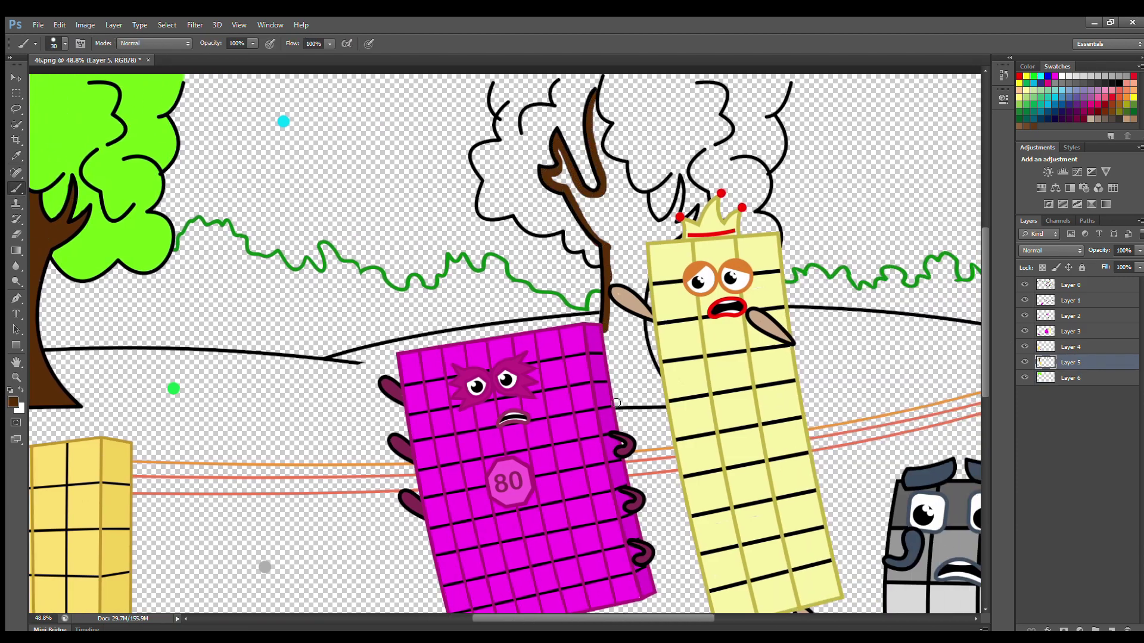
left_click_drag(616, 403, 648, 356)
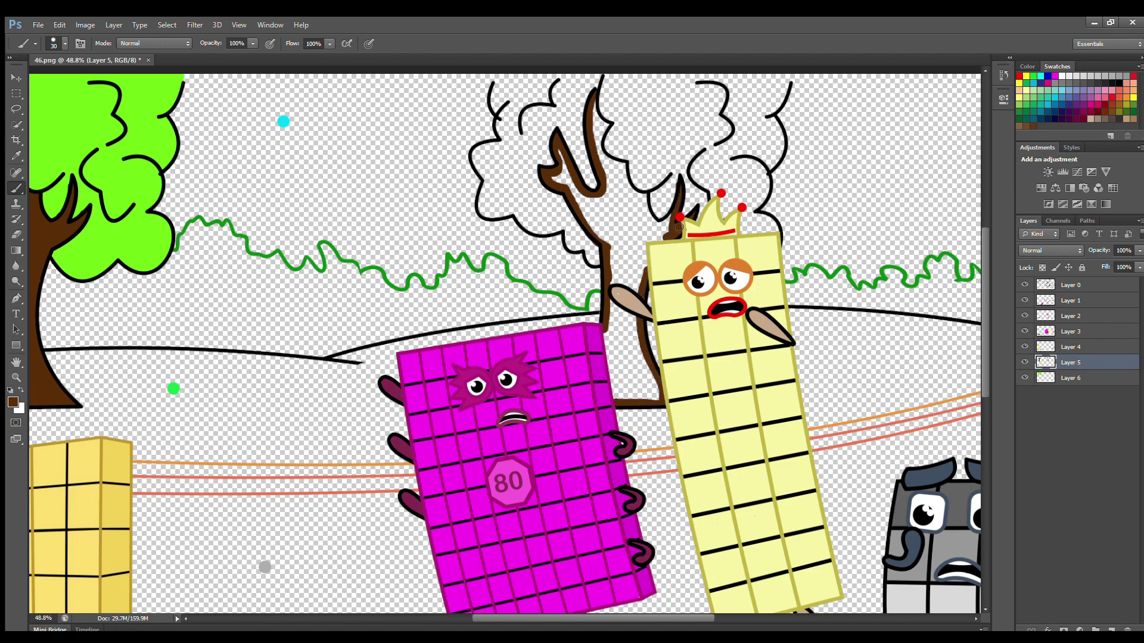
key("bracketright")
key("bracketright")
key("bracketright")
mouse_move(609, 166)
left_mouse_down()
mouse_move(648, 260)
mouse_move(642, 395)
mouse_move(619, 276)
mouse_move(565, 173)
mouse_move(634, 264)
left_mouse_up()
- On Layer 6, sample the first tree's bright green and fill the foliage of the tree behind the pale-yellow block
left_click(1073, 379)
left_click(15, 155)
left_click(119, 137)
key("b")
mouse_move(498, 94)
left_mouse_down()
mouse_move(475, 158)
mouse_move(530, 229)
mouse_move(596, 262)
left_mouse_up()
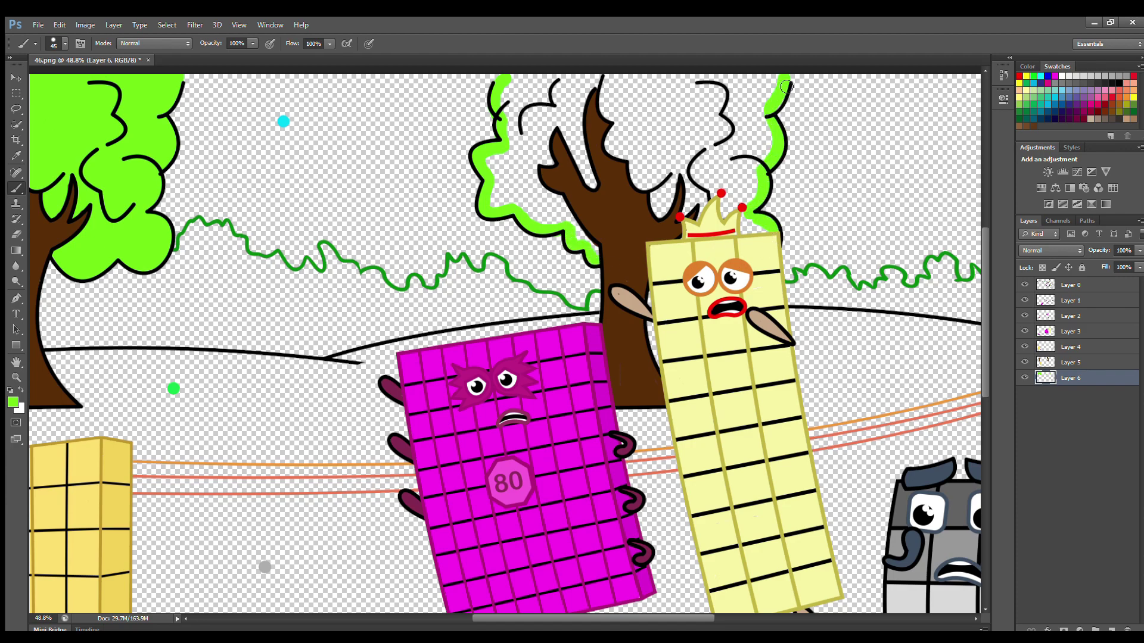
mouse_move(788, 87)
left_mouse_down()
mouse_move(519, 92)
mouse_move(746, 118)
mouse_move(519, 132)
mouse_move(753, 168)
mouse_move(498, 167)
mouse_move(657, 179)
mouse_move(770, 241)
mouse_move(599, 192)
mouse_move(510, 207)
mouse_move(629, 172)
left_mouse_up()
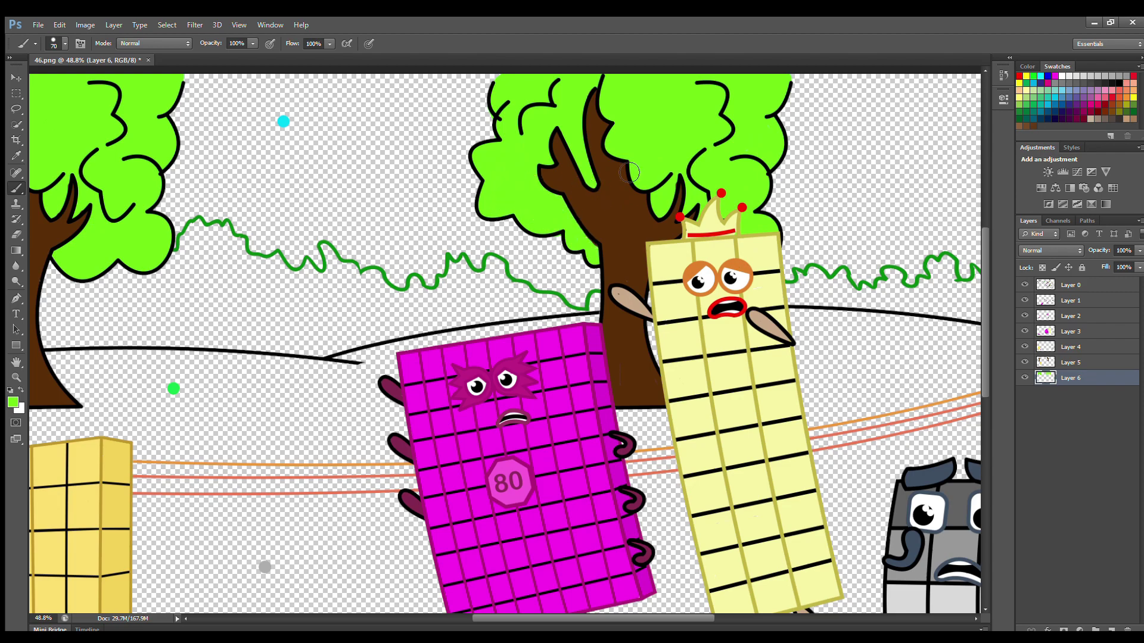
- Add a new layer, sample the salmon-red line and fill the lower curb band across the whole scene, erasing overspill
key("ctrl+0")
left_click(1112, 629)
left_click(45, 384, "alt")
scroll(46, 383, "up", 1)
mouse_move(44, 382)
left_mouse_down()
mouse_move(108, 385)
mouse_move(46, 373)
left_mouse_up()
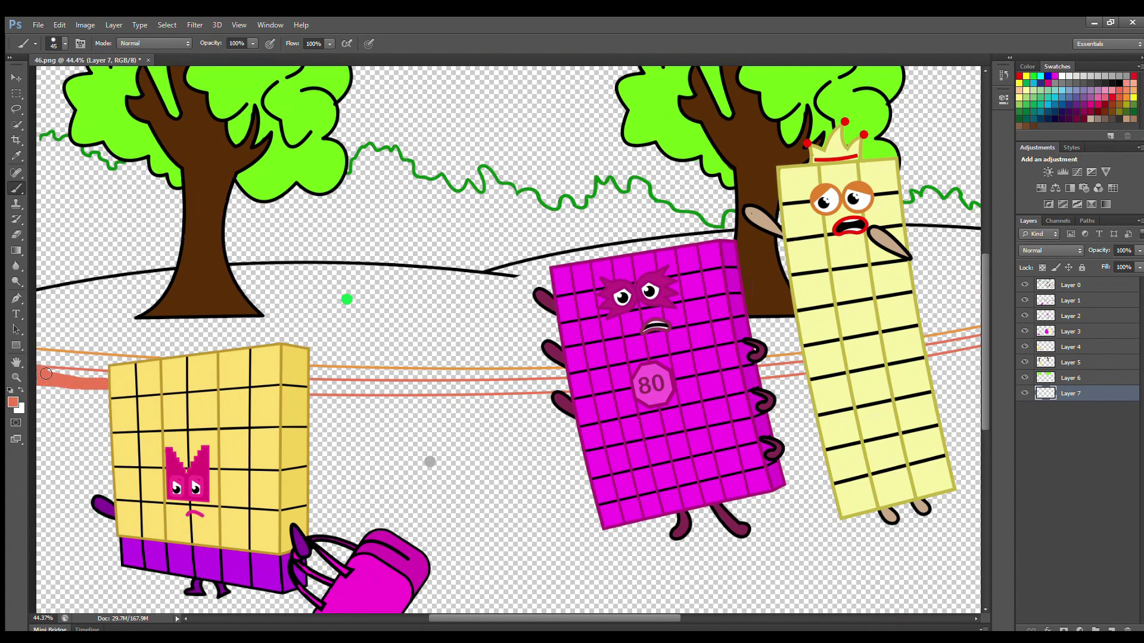
key("e")
key("b")
left_click_drag(380, 392, 491, 389)
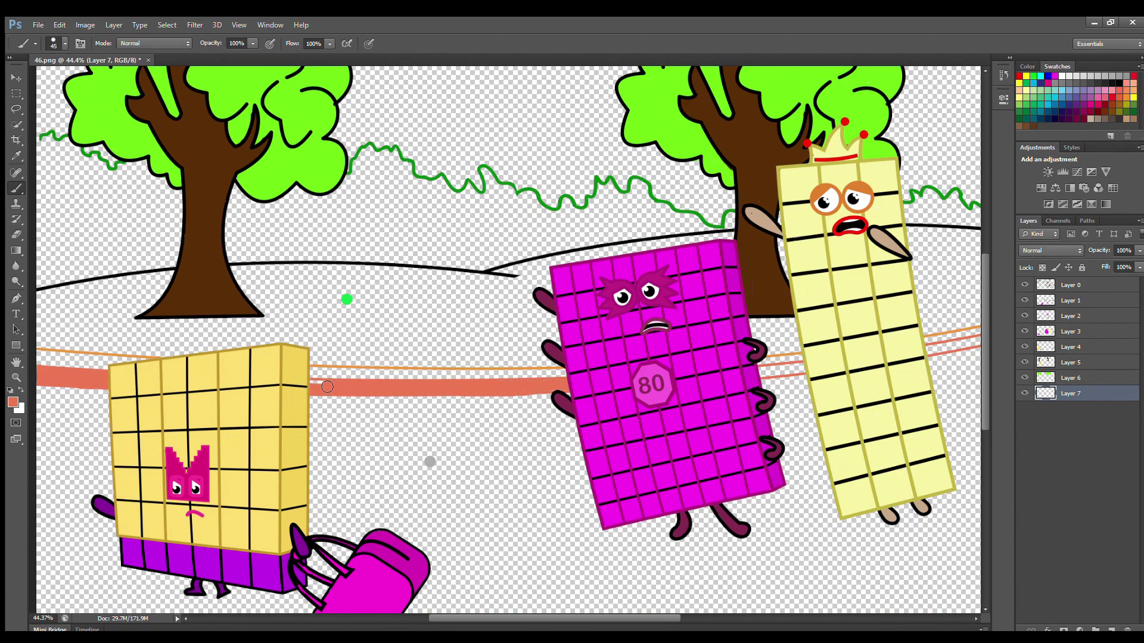
key("e")
key("b")
left_click_drag(536, 618, 593, 613)
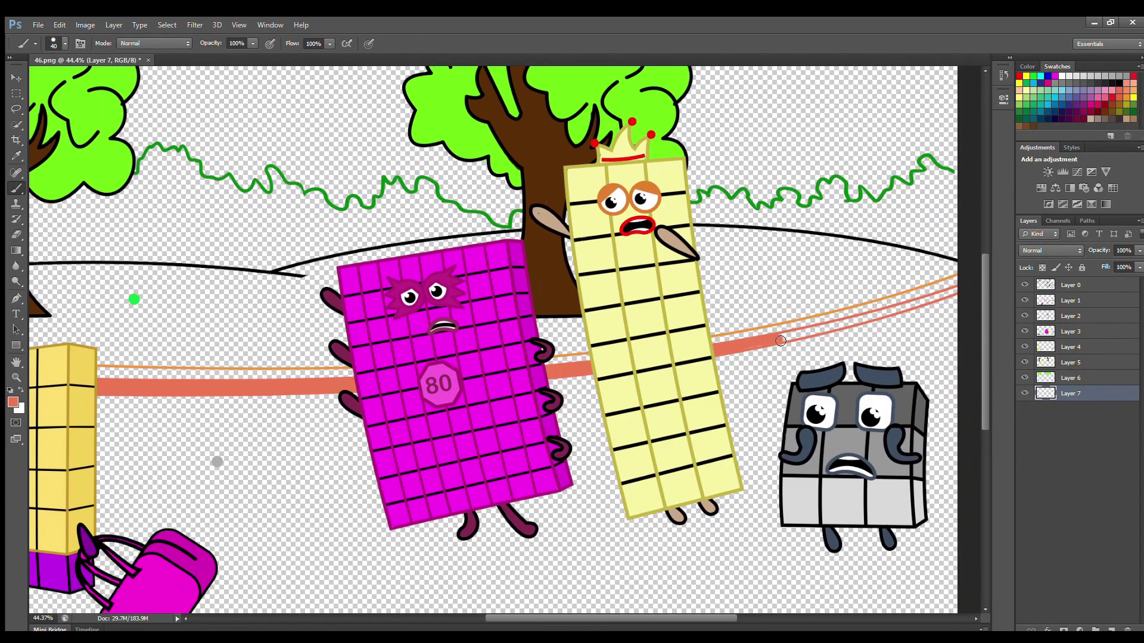
- Add a new layer, sample the orange line and fill the upper curb band across the whole scene with orange
left_click(1113, 625)
left_click(940, 282, "alt")
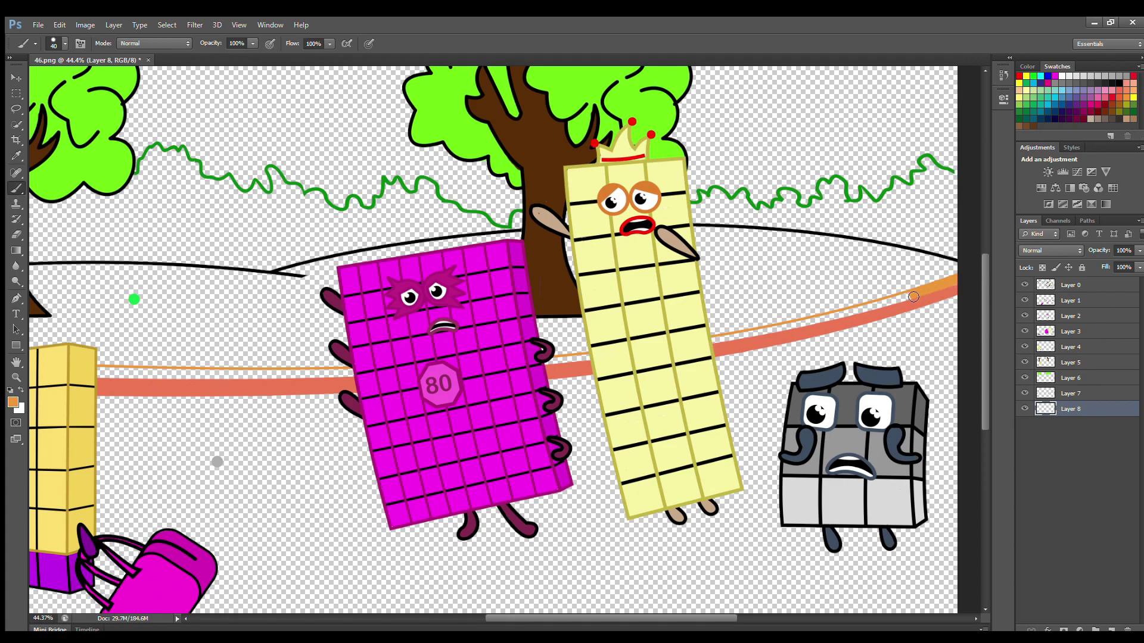
left_click_drag(913, 296, 763, 334)
left_click_drag(593, 617, 564, 617)
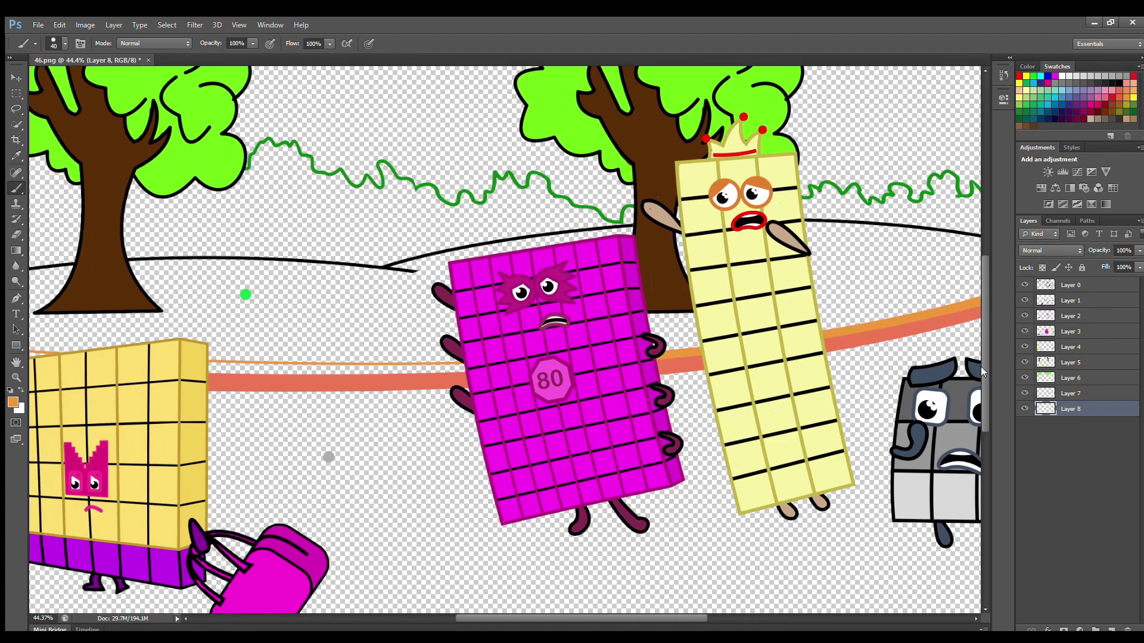
scroll(438, 280, "down", 2)
left_click_drag(463, 317, 228, 317)
scroll(298, 319, "left", 3)
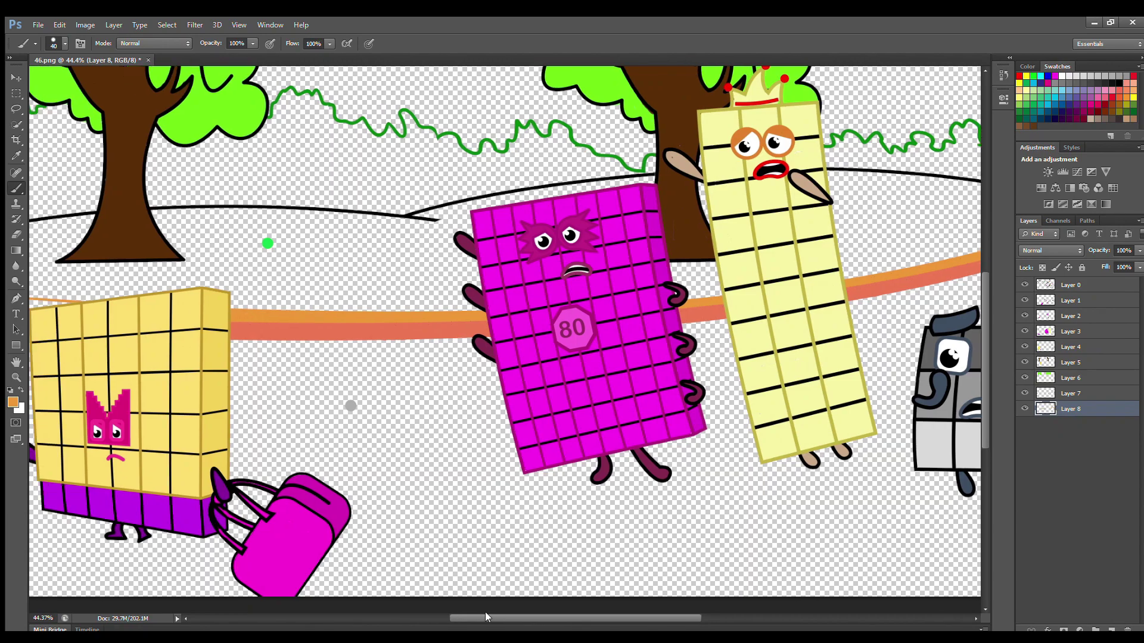
key("bracketright")
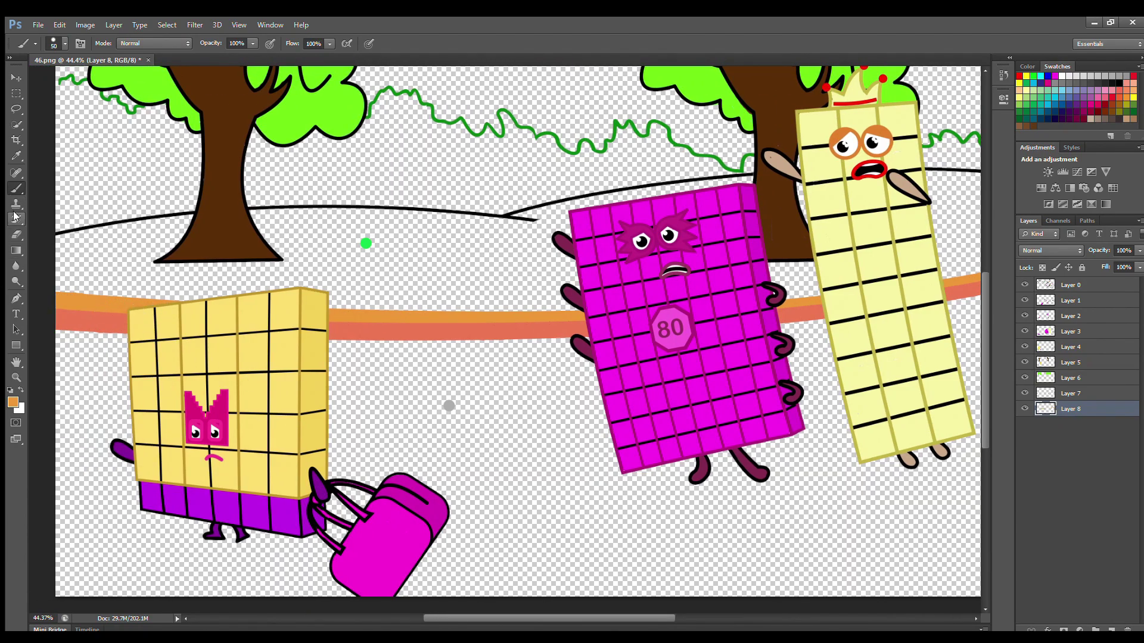
left_click(16, 234)
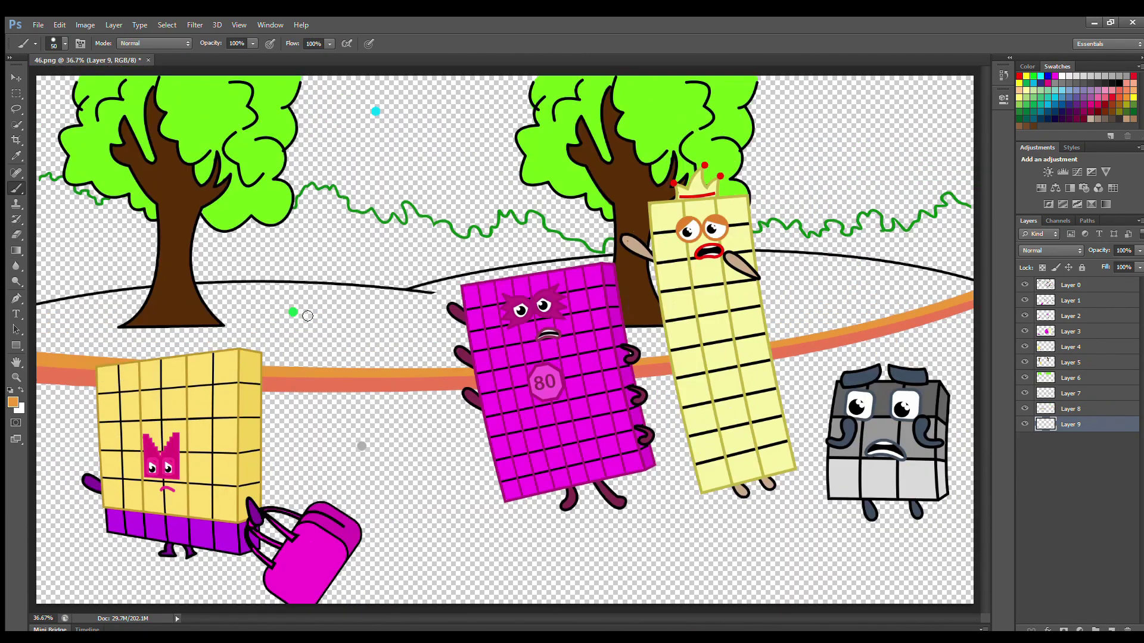
- On Layer 9, fill the grass between the hill outlines and the curb with the marker dot's bright green
mouse_move(87, 301)
left_mouse_down()
mouse_move(240, 290)
mouse_move(432, 301)
mouse_move(417, 295)
mouse_move(576, 265)
left_mouse_up()
mouse_move(759, 258)
left_mouse_down()
mouse_move(965, 284)
mouse_move(876, 284)
mouse_move(947, 295)
mouse_move(694, 277)
mouse_move(795, 300)
mouse_move(815, 335)
mouse_move(463, 329)
mouse_move(263, 310)
mouse_move(340, 349)
mouse_move(626, 357)
left_mouse_up()
key("bracketright")
- Shade parts of the grass, including around the first tree's base, with a soft darker green (RGB 16, 191, 57)
left_click(1026, 67)
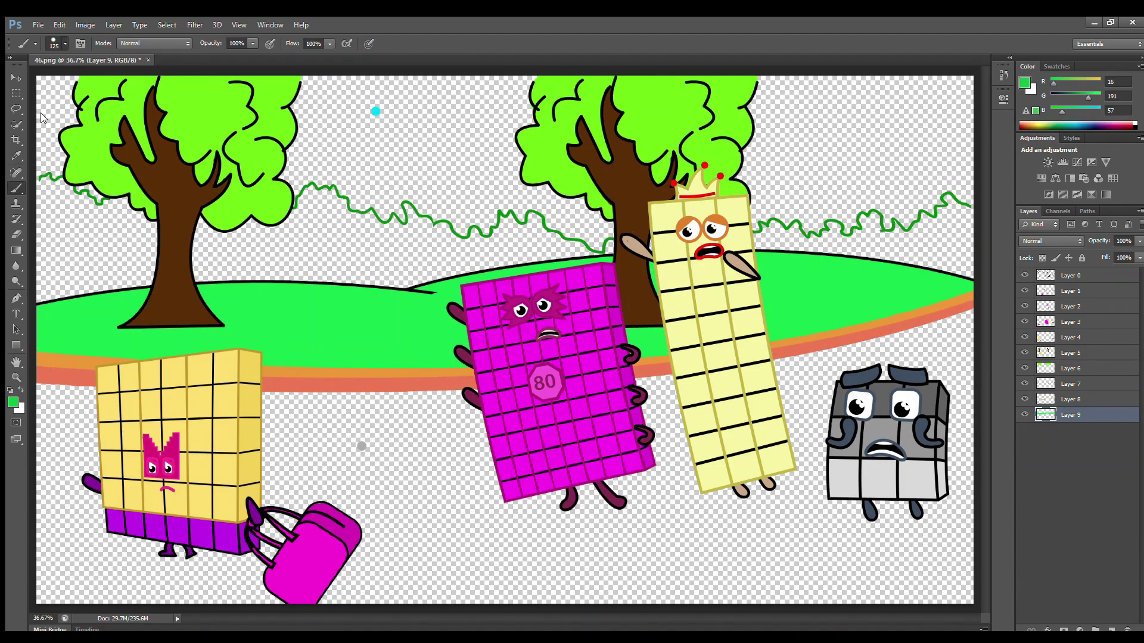
mouse_move(48, 322)
left_mouse_down()
mouse_move(193, 302)
mouse_move(823, 274)
left_mouse_up()
mouse_move(961, 291)
left_mouse_down()
mouse_move(893, 277)
mouse_move(909, 299)
mouse_move(862, 305)
left_mouse_up()
left_click_drag(119, 322, 229, 330)
- Add a new layer, sample the hedge outline's green and fill the hedge behind the trees down to the hill line
key("ctrl+shift+alt+n")
left_click(43, 178, "alt")
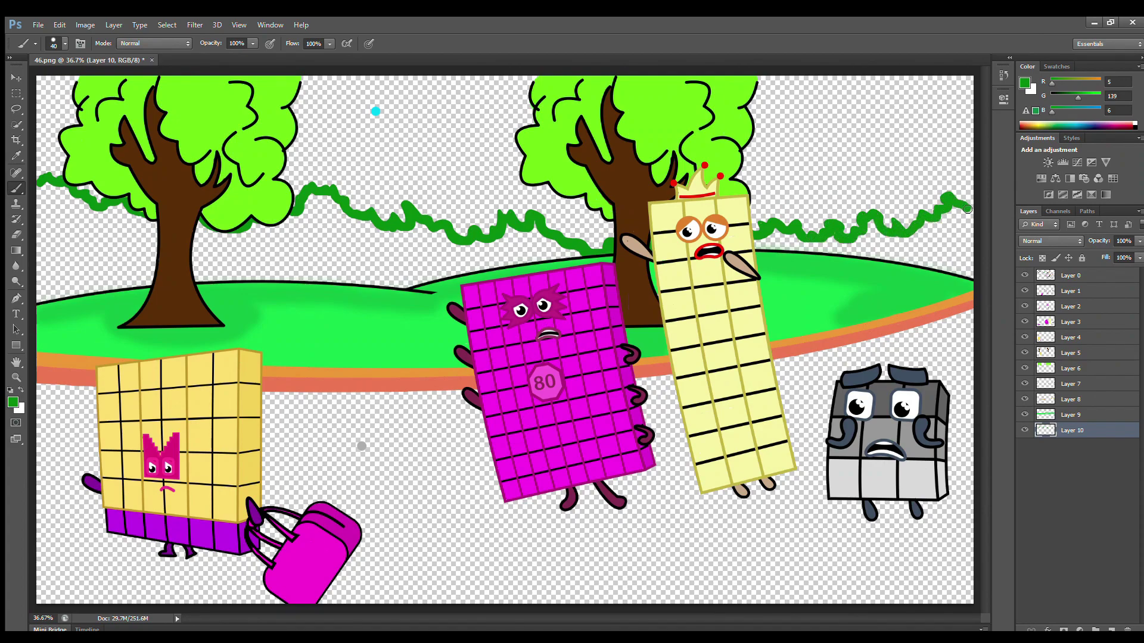
mouse_move(955, 228)
left_mouse_down()
mouse_move(915, 243)
mouse_move(773, 242)
mouse_move(970, 268)
left_mouse_up()
mouse_move(576, 249)
left_mouse_down()
mouse_move(539, 239)
mouse_move(475, 256)
mouse_move(319, 206)
mouse_move(332, 278)
left_mouse_up()
key("bracketright")
key("bracketright")
key("bracketright")
mouse_move(215, 242)
left_mouse_down()
mouse_move(375, 268)
mouse_move(66, 280)
mouse_move(172, 227)
mouse_move(95, 268)
mouse_move(953, 250)
mouse_move(774, 262)
left_mouse_up()
- Choose a darker green (RGB 4, 114, 5) and softly shade the lower part of the hedge
left_click(1023, 82)
left_click(558, 267)
key("bracketright")
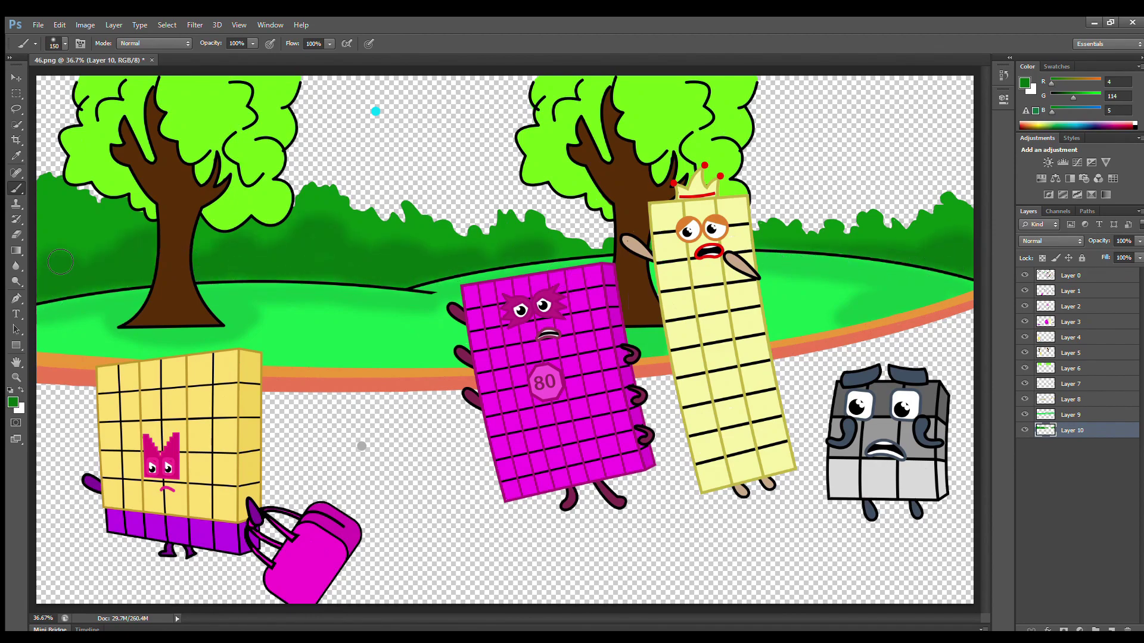
left_click_drag(60, 262, 80, 256)
- Add a new layer and fill the ground below the curb with the grey sampled from its marker dot
left_click(1111, 629)
left_click(362, 446, "alt")
mouse_move(90, 403)
left_mouse_down()
mouse_move(672, 401)
mouse_move(870, 358)
mouse_move(804, 453)
mouse_move(679, 494)
mouse_move(946, 548)
mouse_move(695, 577)
mouse_move(90, 599)
mouse_move(447, 455)
mouse_move(85, 500)
mouse_move(117, 552)
mouse_move(209, 590)
mouse_move(78, 587)
left_mouse_up()
- Paint soft darker-grey shadows on the ground beneath the feet of all four block characters
left_click(917, 452, "alt")
left_click_drag(863, 530, 935, 518)
left_click_drag(709, 511, 783, 495)
mouse_move(539, 519)
left_mouse_down()
mouse_move(636, 518)
mouse_move(658, 506)
left_mouse_up()
left_click_drag(137, 560, 211, 581)
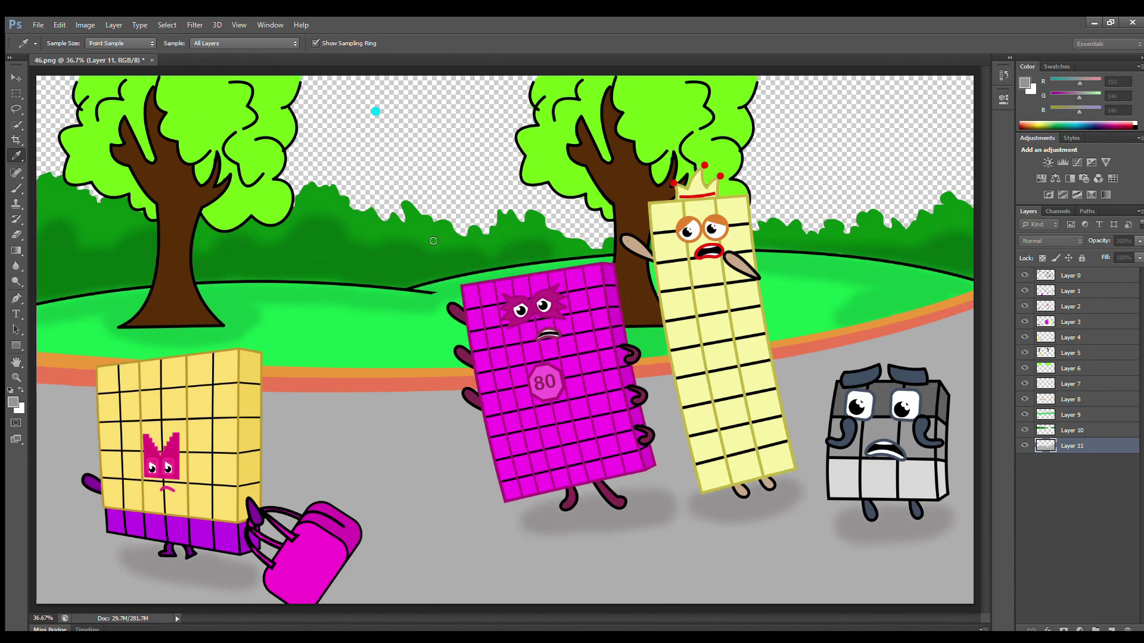
- Shade the ground along the curb's lower edge with a soft, slightly darker grey (RGB 163, 159, 159) and a larger brush
left_click(845, 365, "alt")
left_click_drag(845, 364, 959, 324)
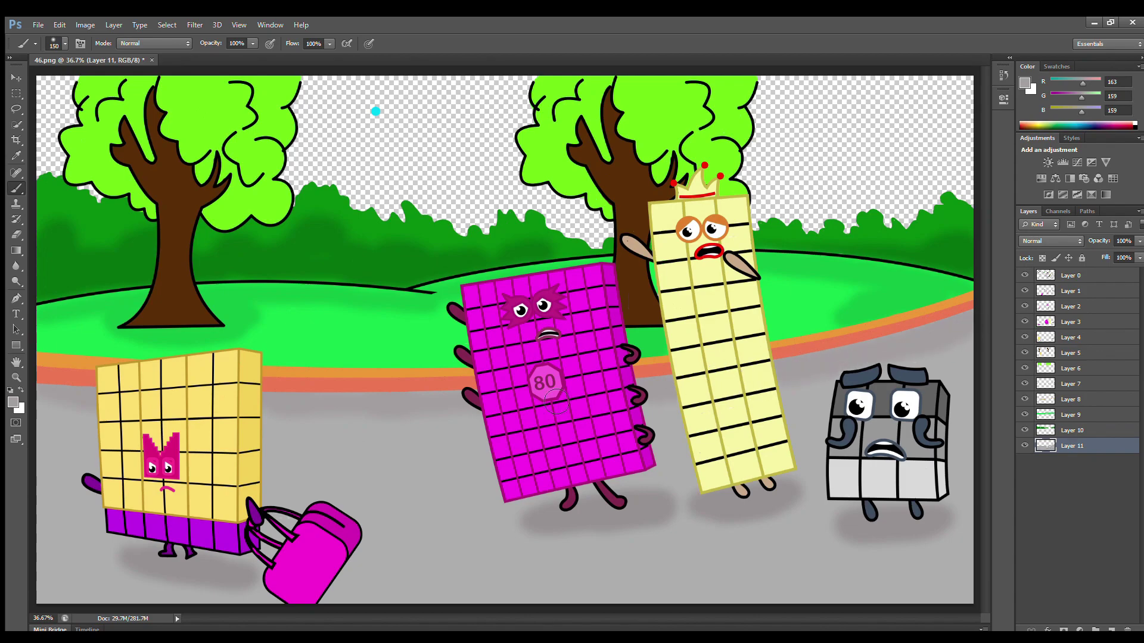
key("bracketright")
left_click_drag(71, 415, 948, 350)
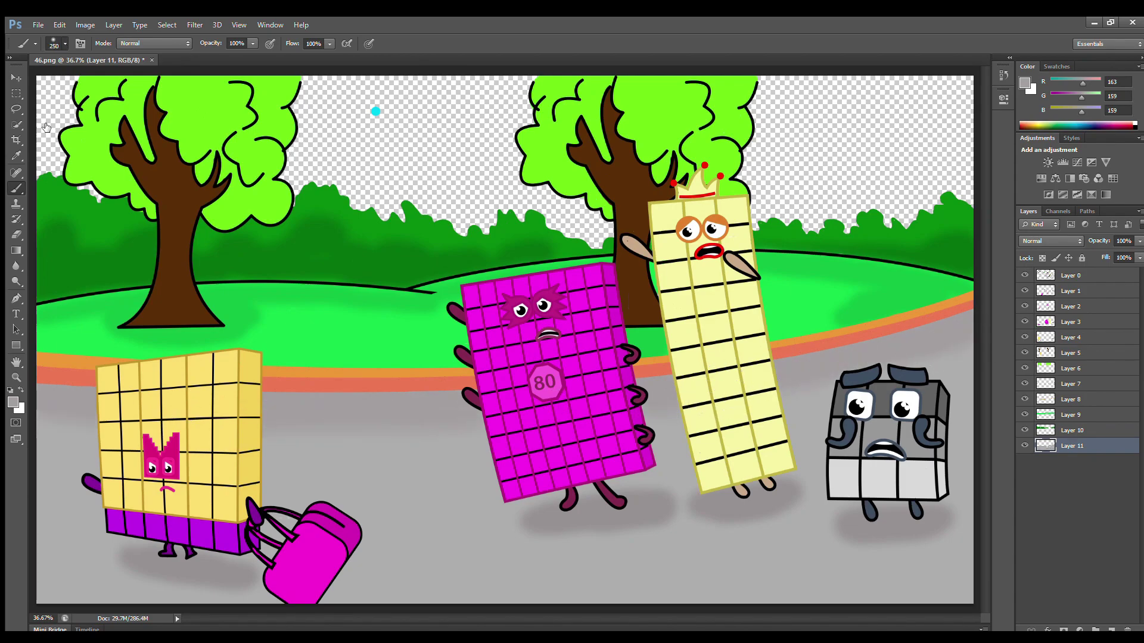
- Sample the cyan marker dot and fill the sky behind the trees and hedge on Layer 11 with a smaller brush
left_click(16, 156)
left_click(375, 112)
left_click(16, 188)
key("bracketleft")
key("bracketleft")
key("bracketleft")
mouse_move(63, 102)
left_mouse_down()
mouse_move(883, 111)
mouse_move(94, 128)
mouse_move(881, 148)
mouse_move(62, 172)
mouse_move(796, 194)
mouse_move(615, 241)
mouse_move(280, 196)
mouse_move(571, 215)
left_mouse_up()
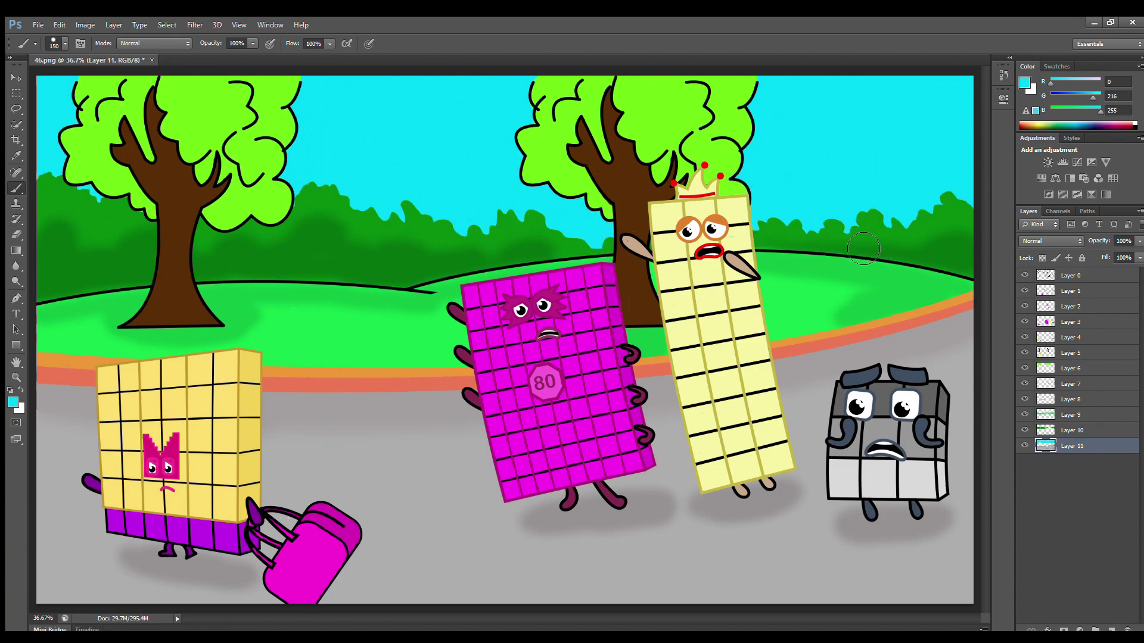
- Paint two fluffy white clouds in the sky, one to the right of each tree, switching to Layer 0 for the second
left_click(1056, 66)
left_click(1061, 75)
mouse_move(344, 108)
left_mouse_down()
mouse_move(419, 135)
mouse_move(339, 107)
mouse_move(376, 117)
mouse_move(330, 127)
left_mouse_up()
left_click(1072, 286)
mouse_move(810, 116)
left_mouse_down()
mouse_move(860, 122)
mouse_move(795, 125)
mouse_move(896, 146)
mouse_move(787, 145)
left_mouse_up()
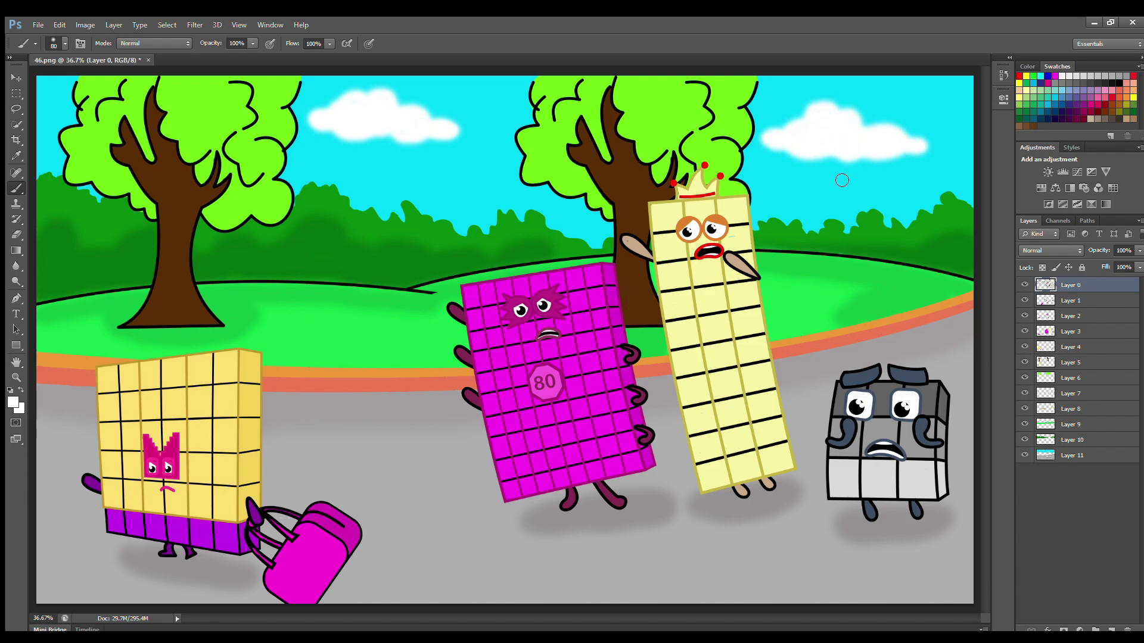